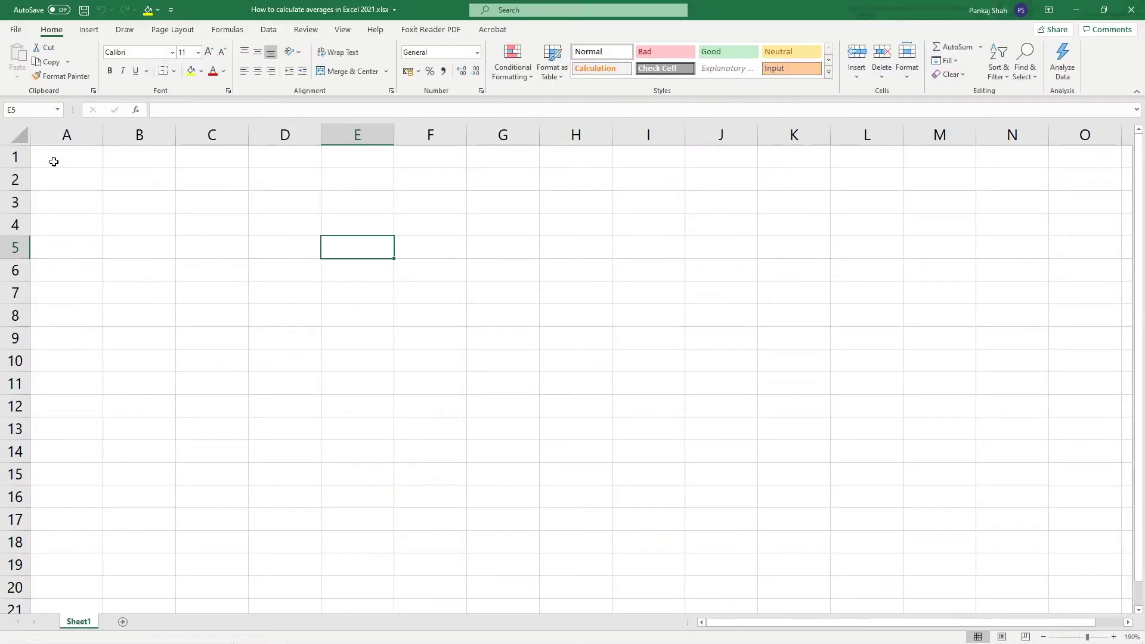
Step: Enter 10, 20, 400, 20, 50, 78 and 45 down cells A1 to A7
{"action": "left_click", "coordinate": [53, 162]}
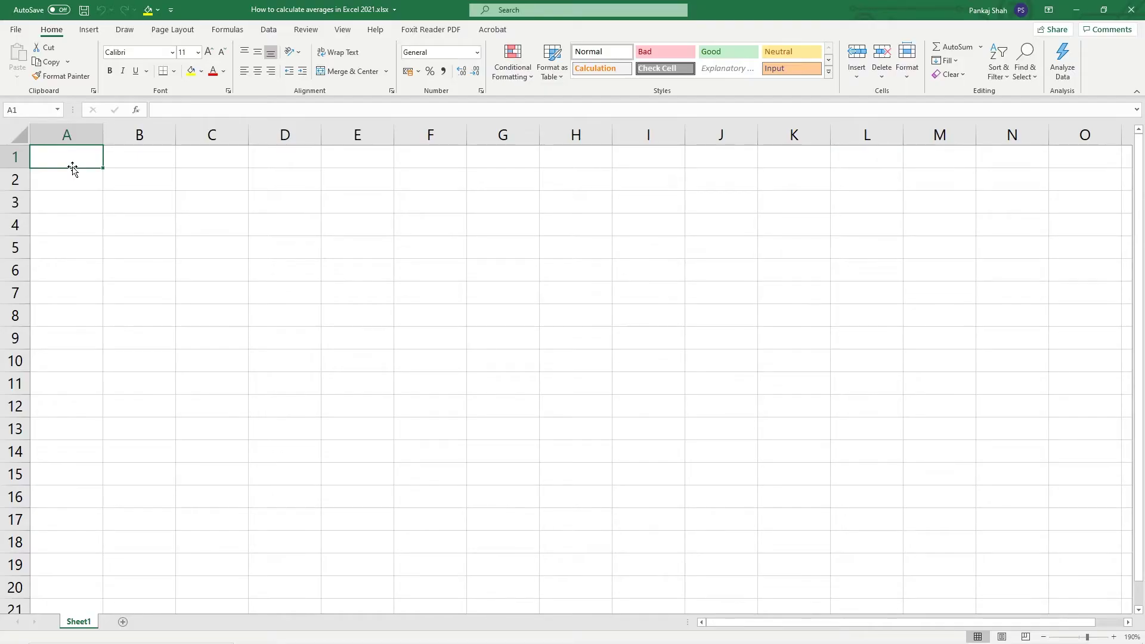
{"action": "type", "text": "10"}
{"action": "key", "text": "Return"}
{"action": "type", "text": "20"}
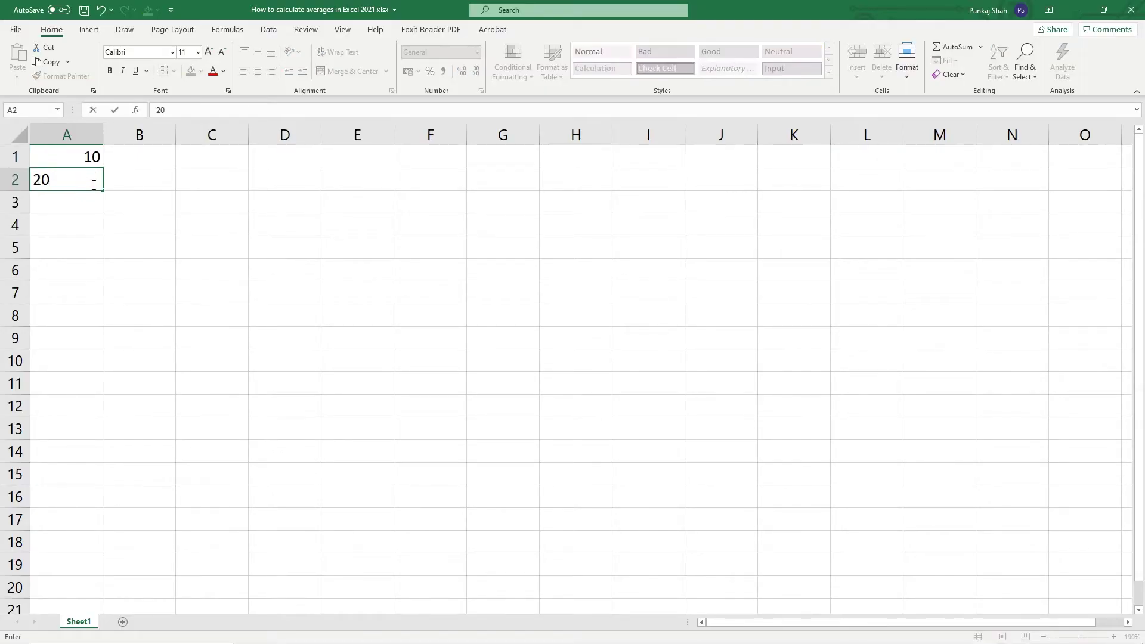
{"action": "key", "text": "Return"}
{"action": "type", "text": "400"}
{"action": "key", "text": "Return"}
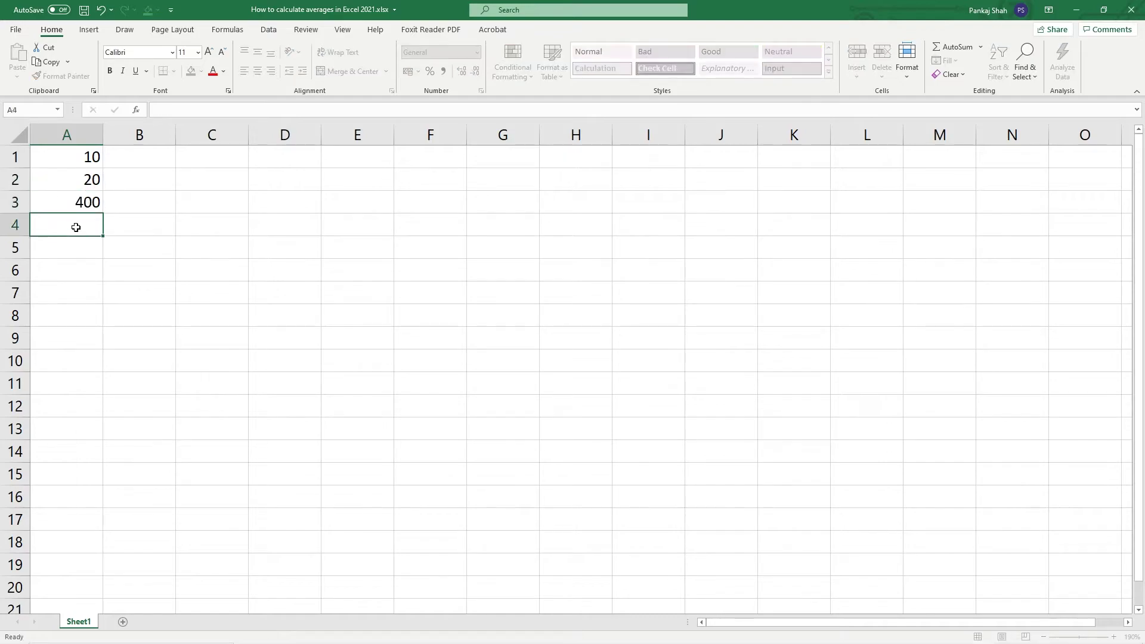
{"action": "type", "text": "20"}
{"action": "key", "text": "Return"}
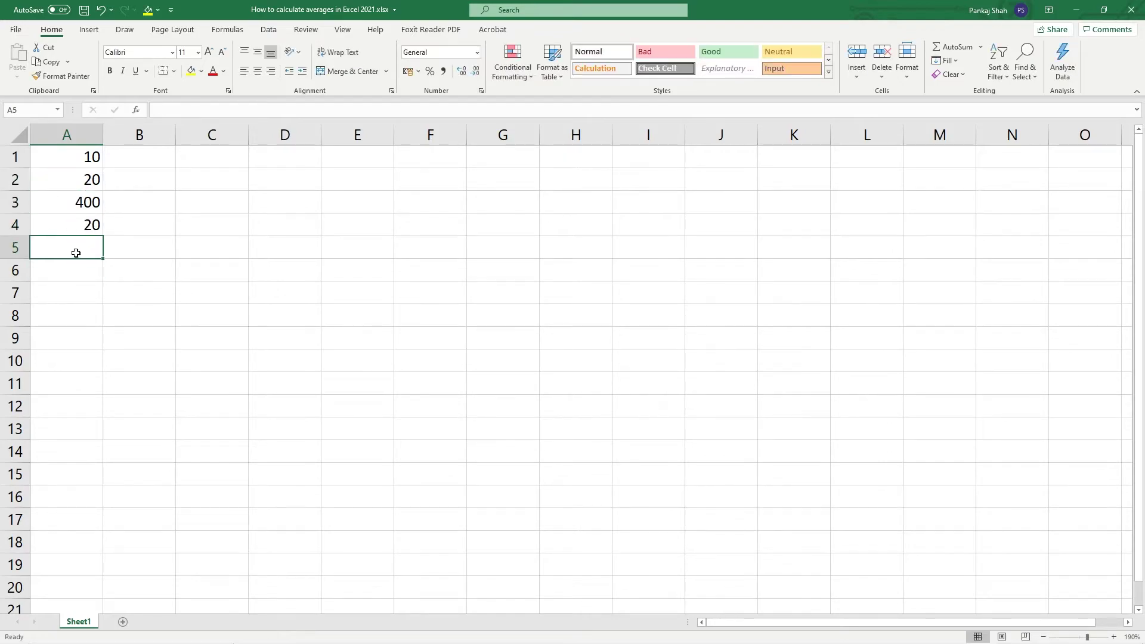
{"action": "type", "text": "50"}
{"action": "key", "text": "Return"}
{"action": "type", "text": "78"}
{"action": "key", "text": "Return"}
{"action": "type", "text": "45"}
{"action": "key", "text": "Return"}
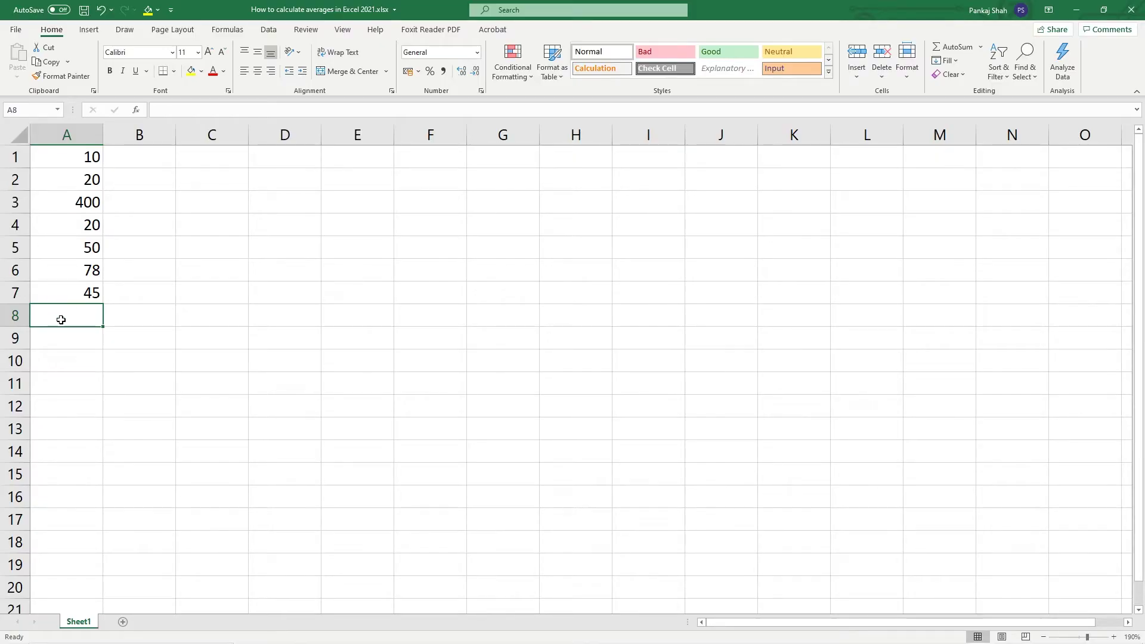
Step: Put =AVERAGE(A1:A7) in A8 so it returns 89
{"action": "scroll", "coordinate": [64, 330], "scroll_direction": "up", "scroll_amount": 2}
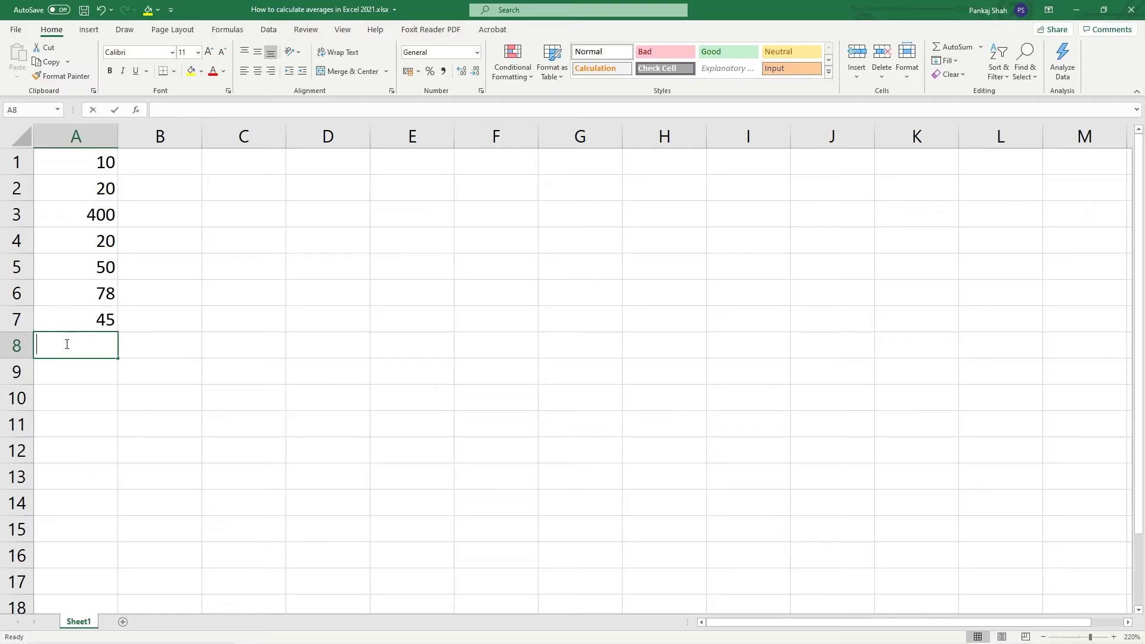
{"action": "type", "text": "="}
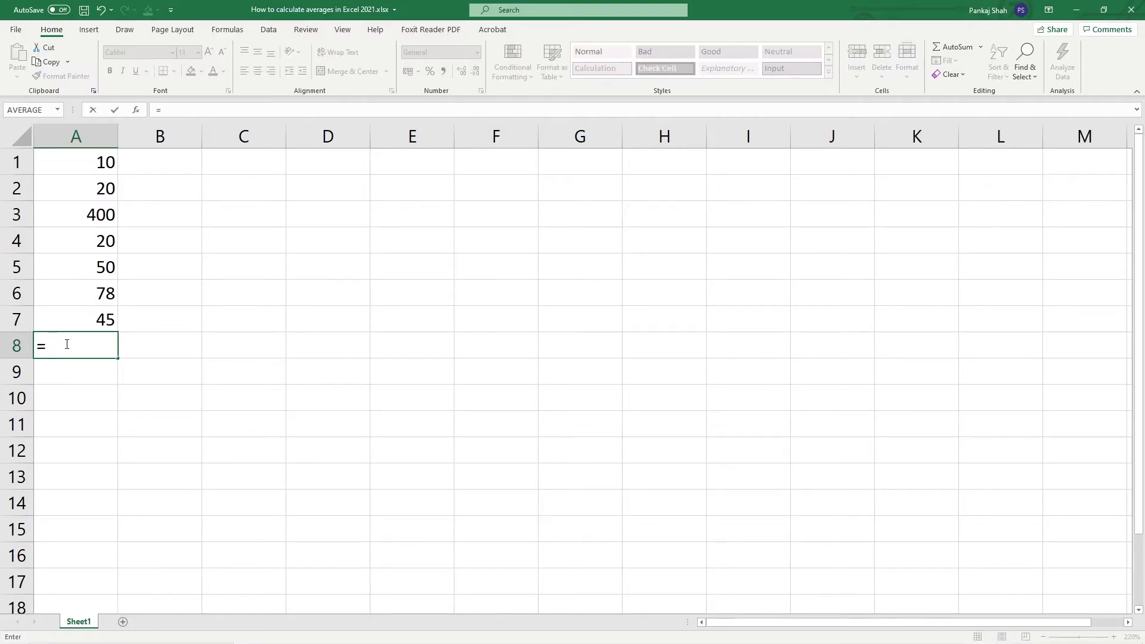
{"action": "type", "text": "aver"}
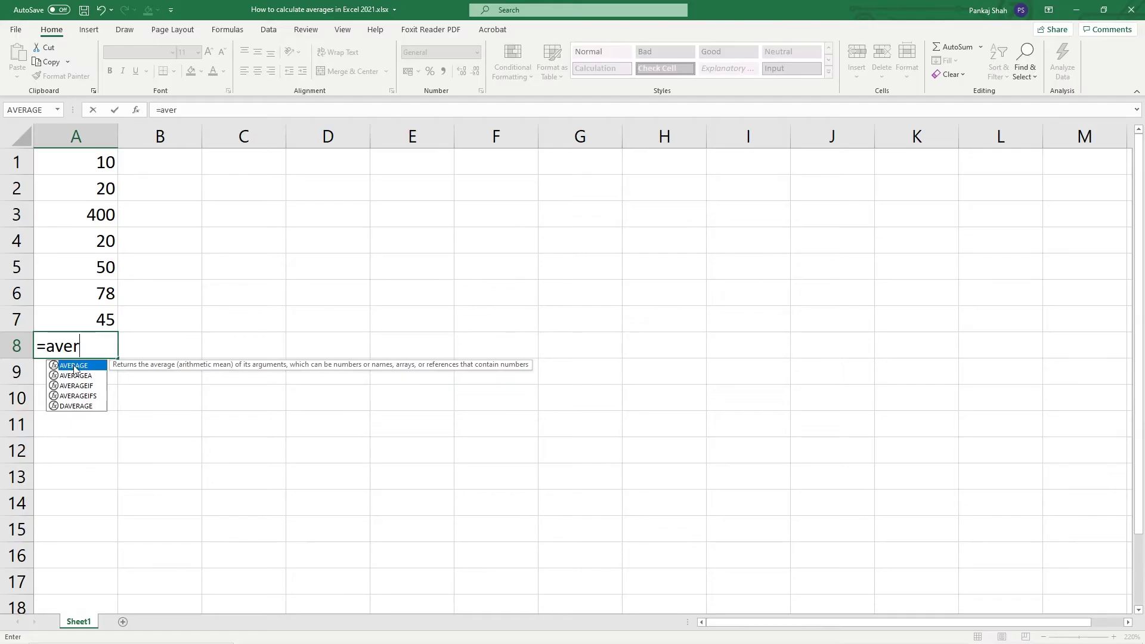
{"action": "double_click", "coordinate": [74, 366]}
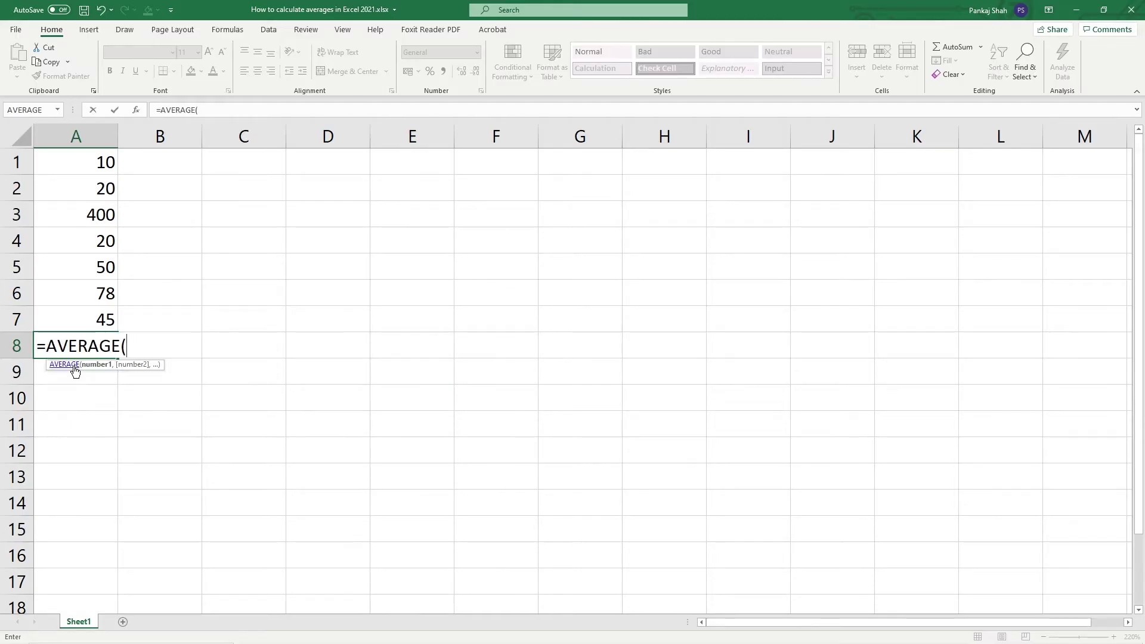
{"action": "left_click", "coordinate": [93, 162]}
{"action": "left_click_drag", "start_coordinate": [94, 162], "coordinate": [63, 315]}
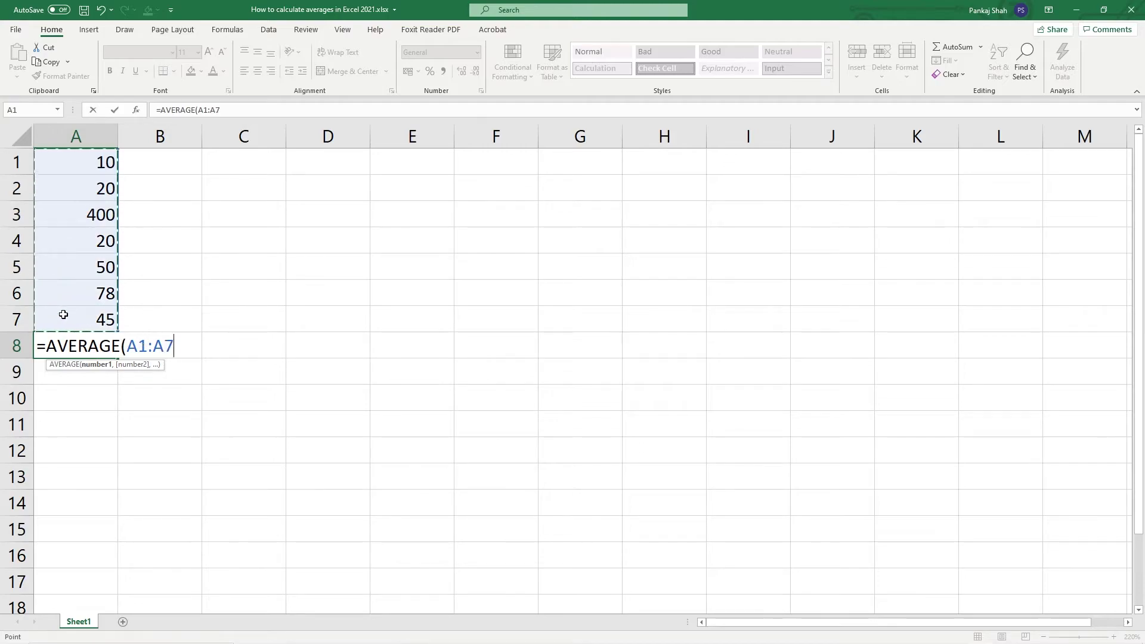
{"action": "key", "text": "Return"}
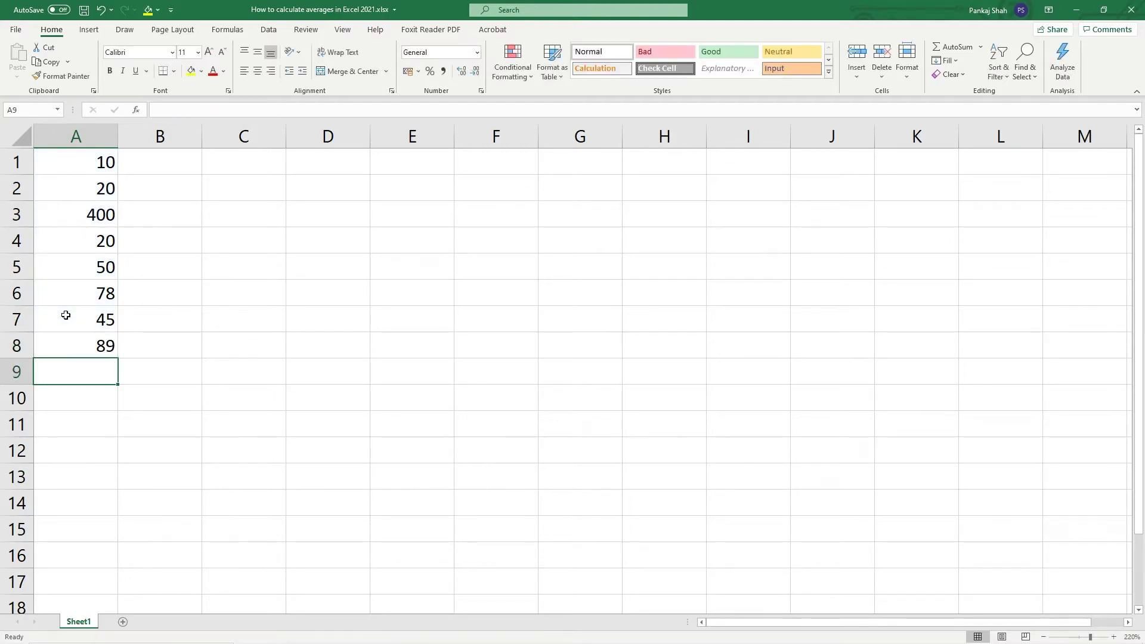
Step: Copy the numbers in A1:A7 into B1:B7
{"action": "left_click", "coordinate": [93, 347]}
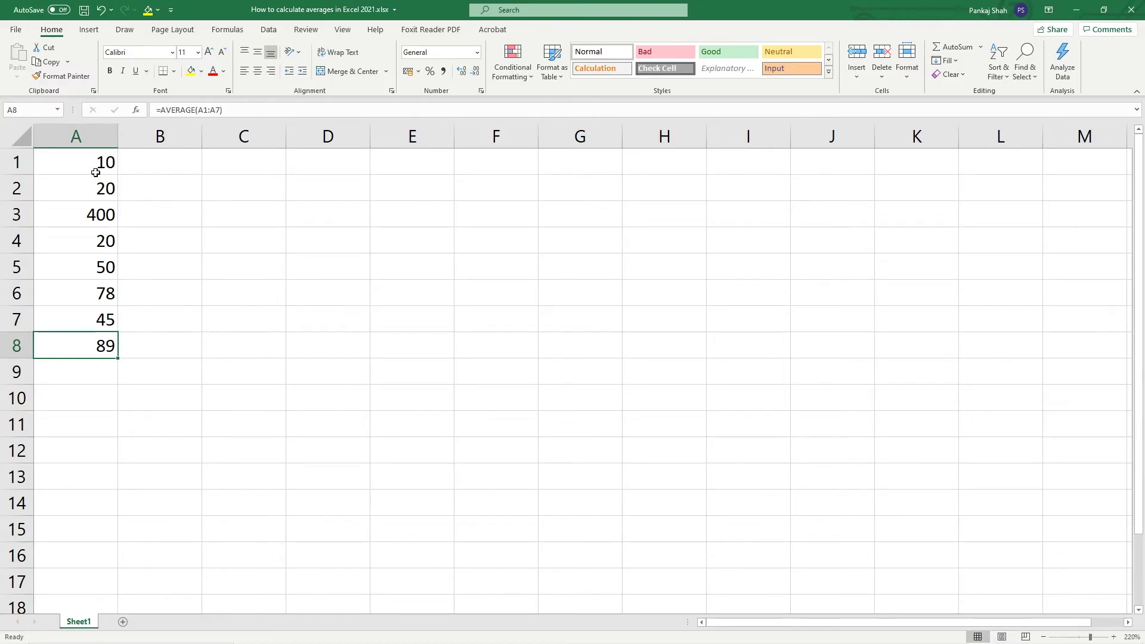
{"action": "left_click_drag", "start_coordinate": [93, 163], "coordinate": [85, 319]}
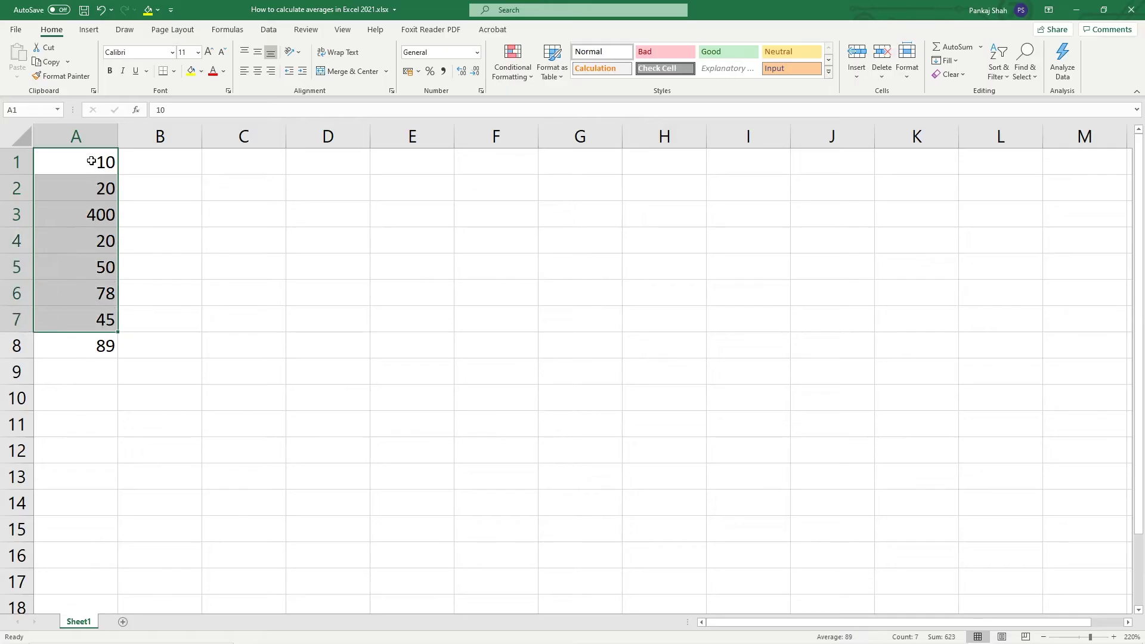
{"action": "key", "text": "ctrl+c"}
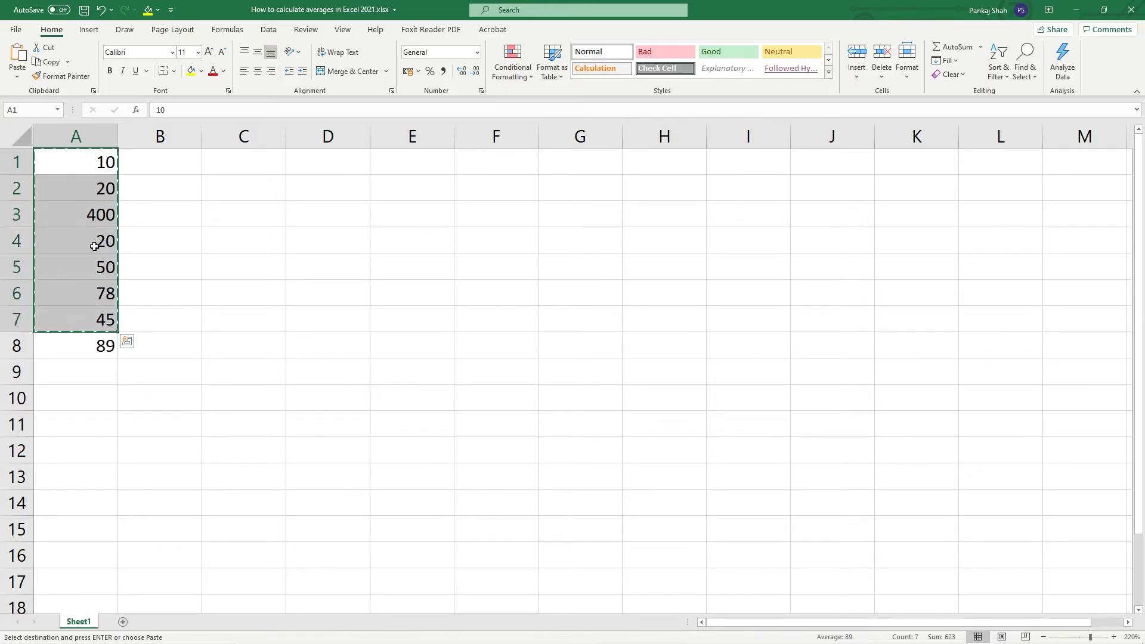
{"action": "left_click", "coordinate": [160, 168]}
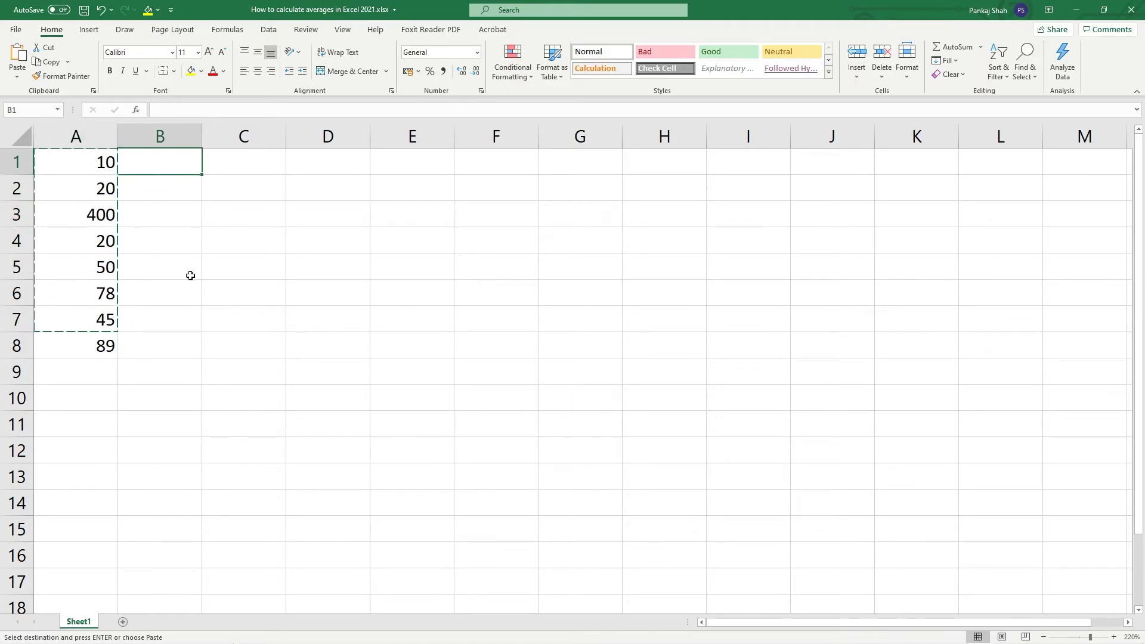
{"action": "key", "text": "ctrl+v"}
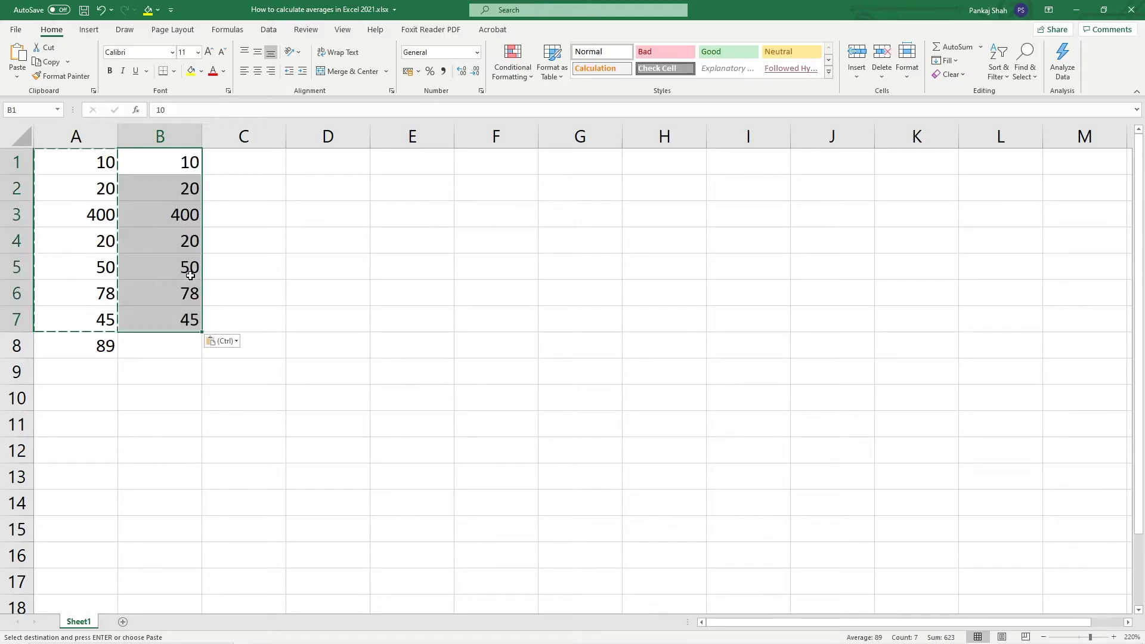
{"action": "key", "text": "Escape"}
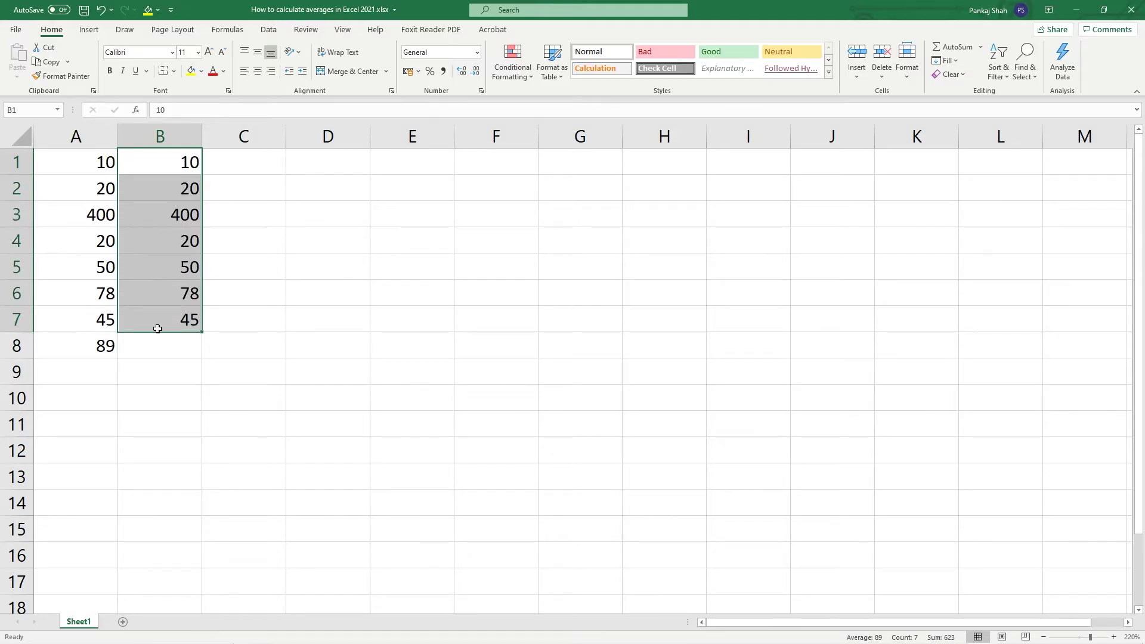
Step: AutoSum B1:B7 into B8, giving =SUM(B1:B7) = 623
{"action": "left_click", "coordinate": [170, 346]}
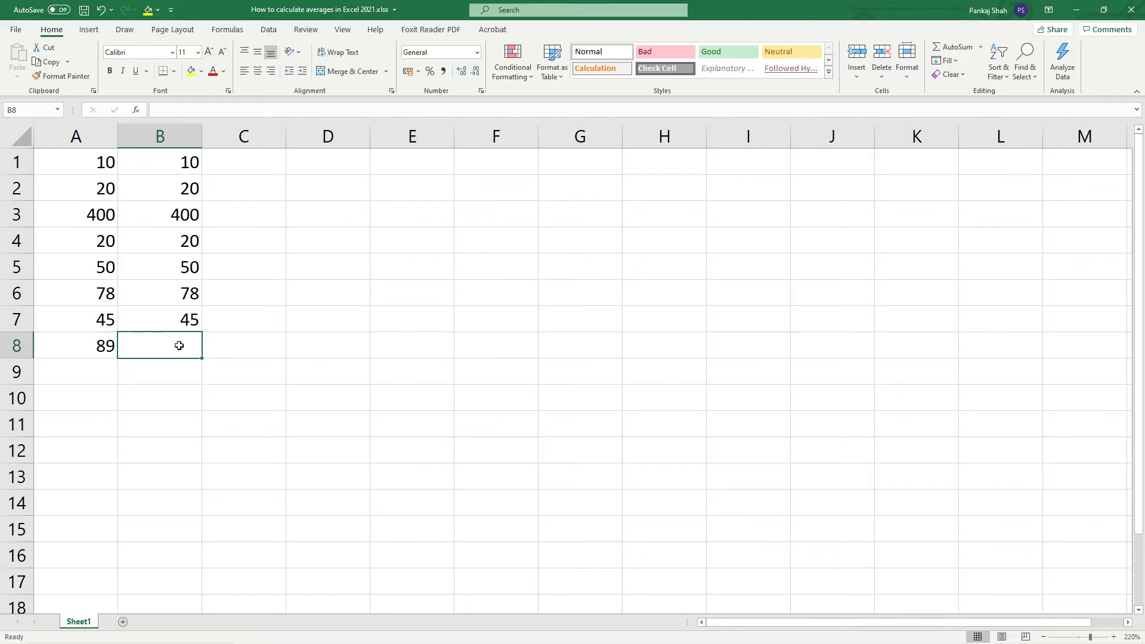
{"action": "type", "text": "="}
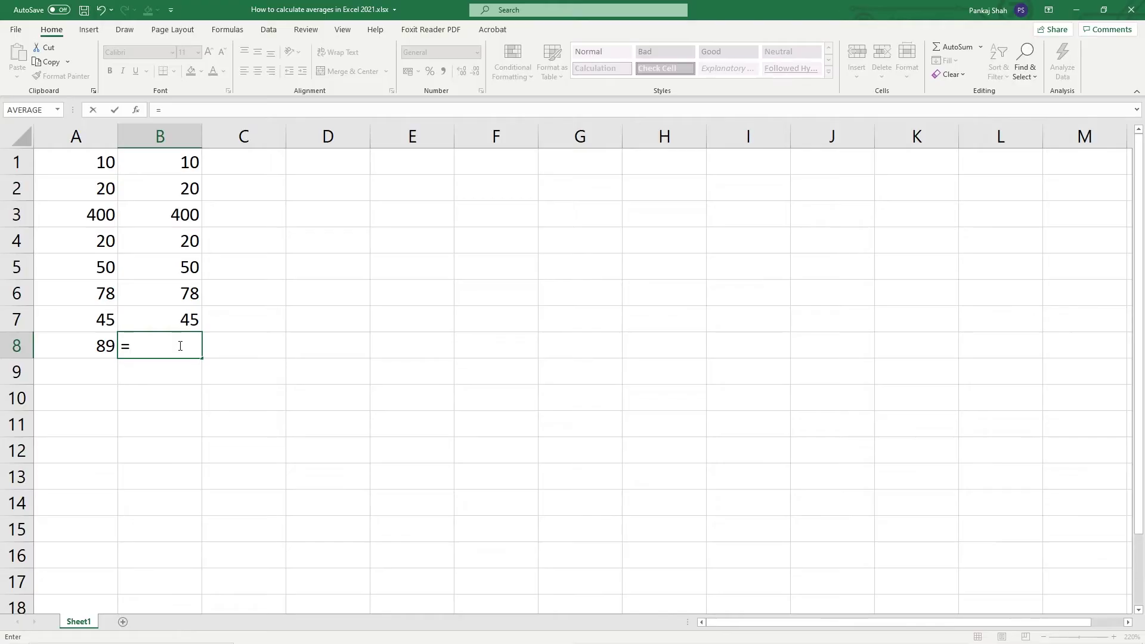
{"action": "key", "text": "Escape"}
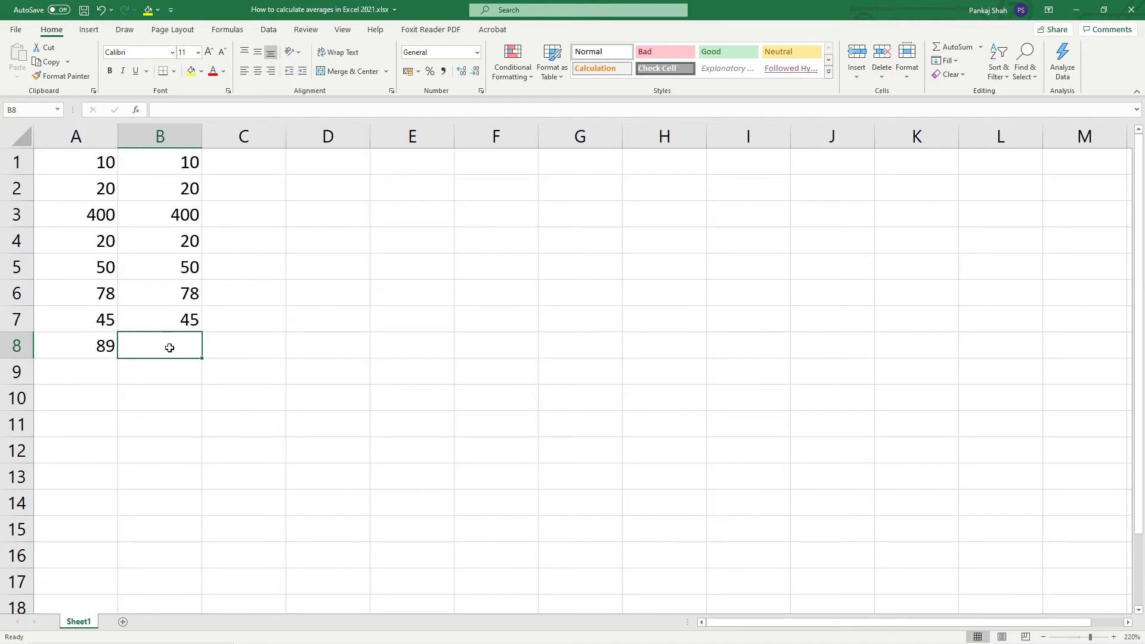
{"action": "left_click_drag", "start_coordinate": [169, 348], "coordinate": [174, 153]}
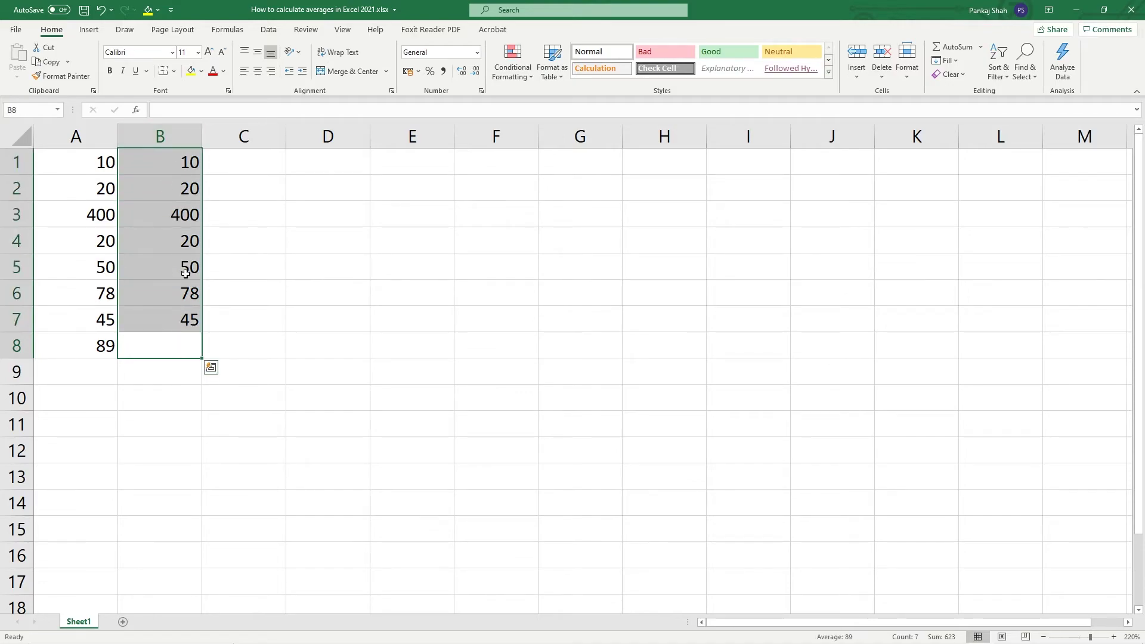
{"action": "left_click", "coordinate": [964, 51]}
{"action": "left_click", "coordinate": [175, 346]}
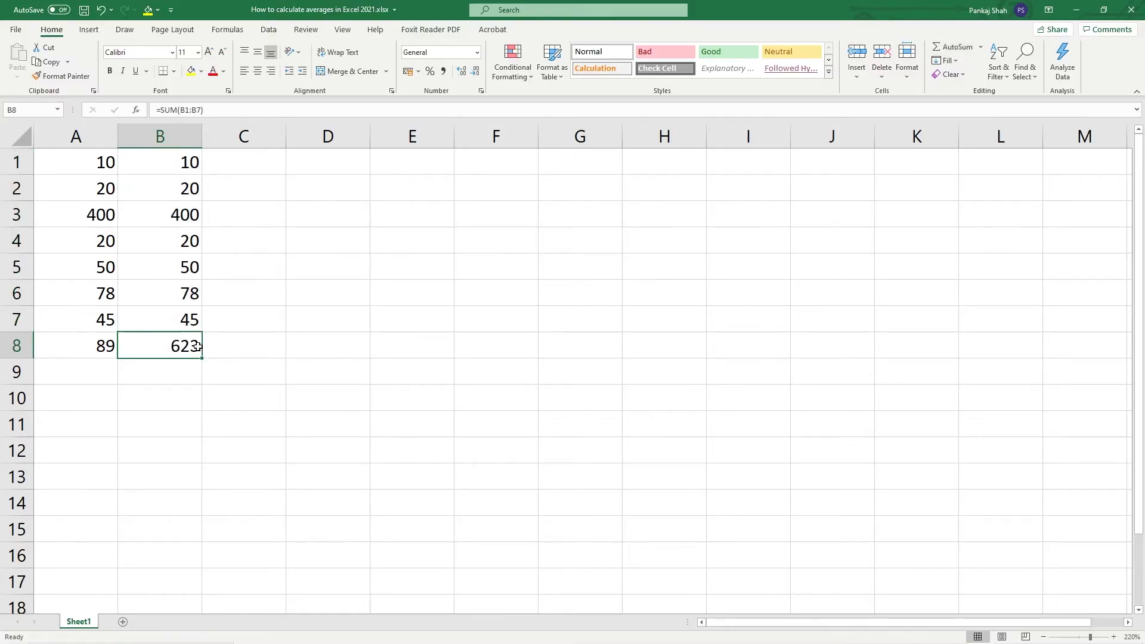
Step: Make the A8 and B8 results bold
{"action": "left_click", "coordinate": [83, 344]}
{"action": "key", "text": "shift+Right"}
{"action": "key", "text": "ctrl+b"}
{"action": "left_click", "coordinate": [106, 346]}
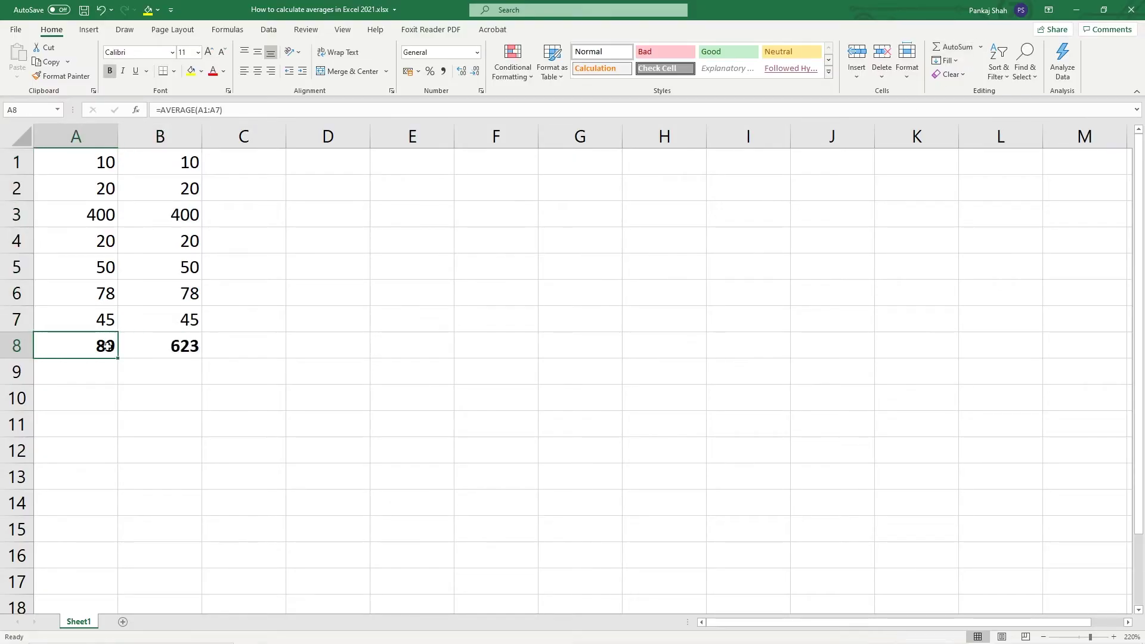
{"action": "left_click", "coordinate": [192, 348]}
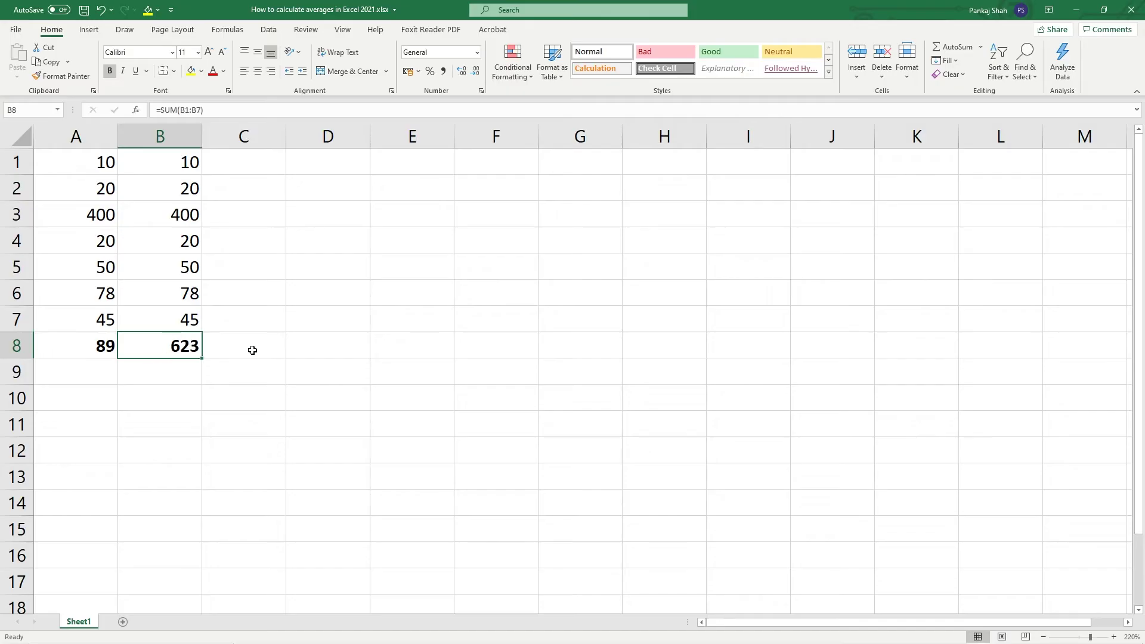
{"action": "left_click", "coordinate": [226, 346]}
Step: Enter =B8/7 in C8, returning 89, and make it bold
{"action": "type", "text": "="}
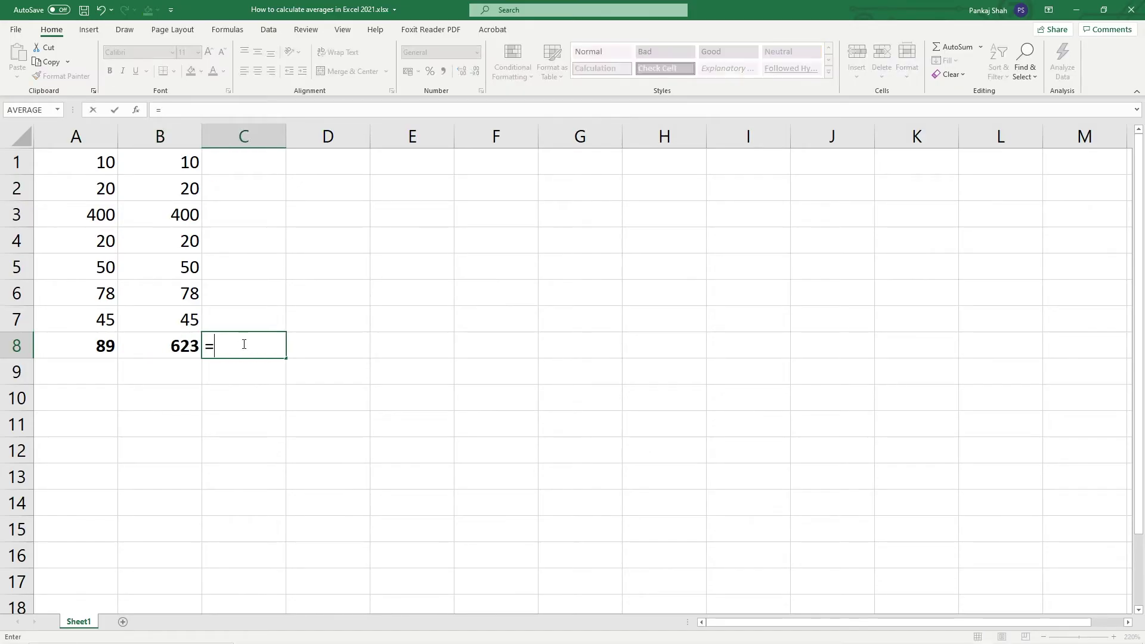
{"action": "left_click", "coordinate": [178, 352]}
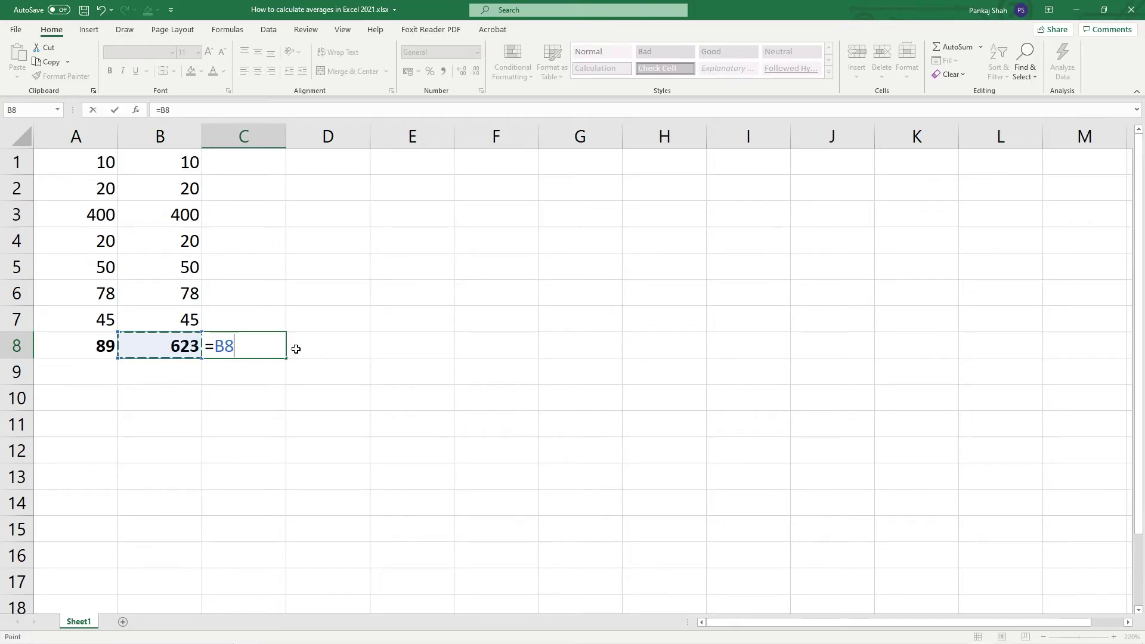
{"action": "type", "text": "/"}
{"action": "type", "text": "7"}
{"action": "key", "text": "Return"}
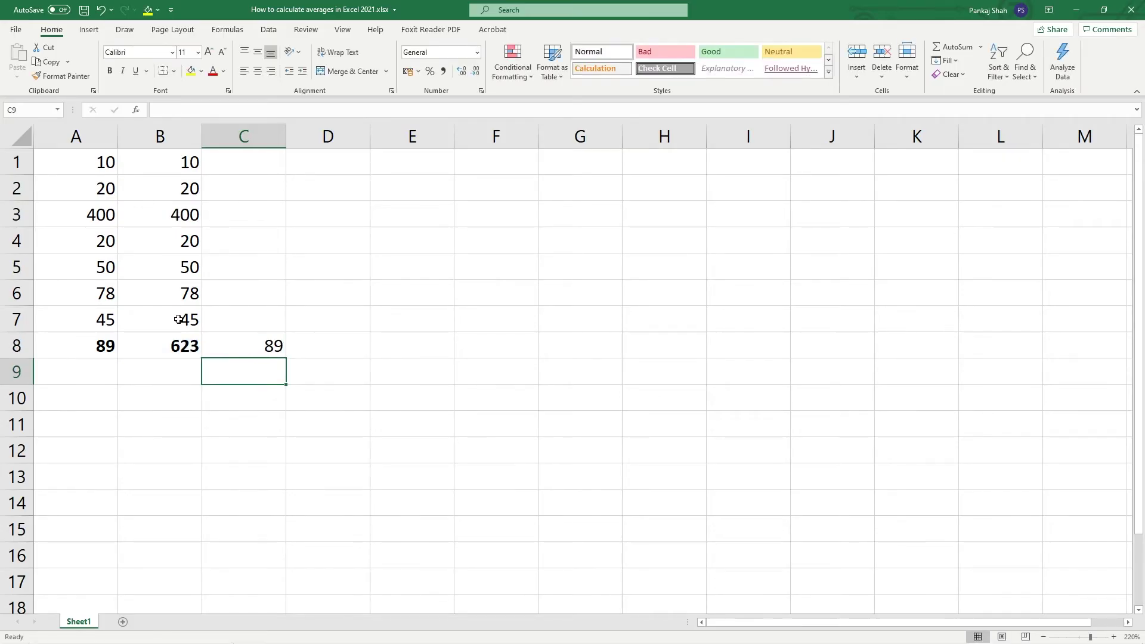
{"action": "left_click", "coordinate": [253, 341]}
{"action": "key", "text": "ctrl+b"}
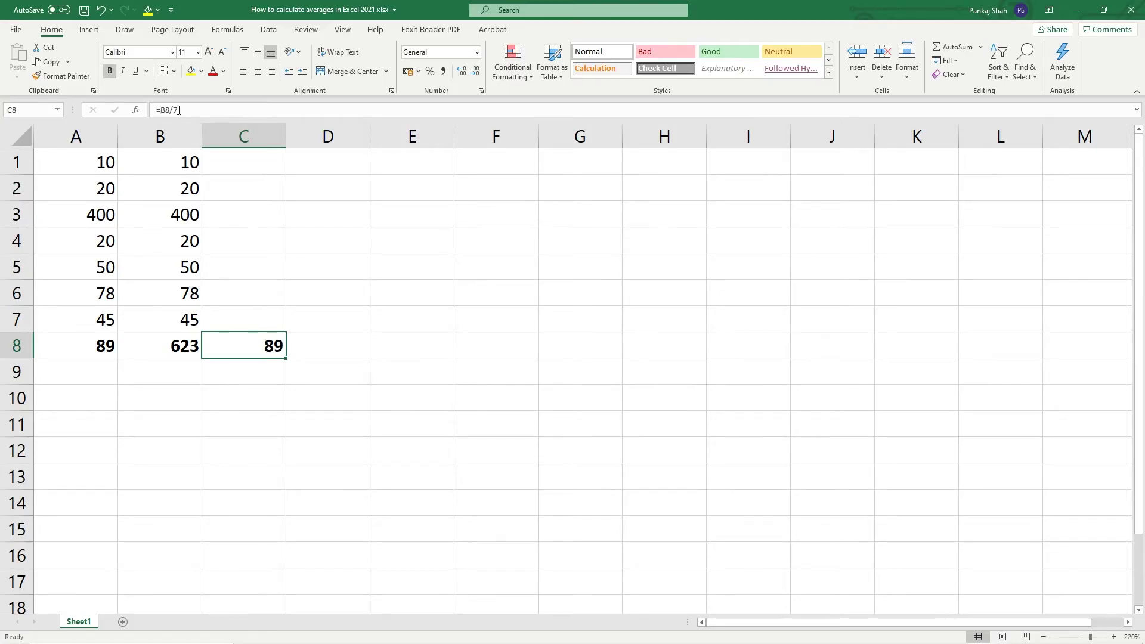
Step: Compare C8's =B8/7 formula with the AVERAGE formula in A8
{"action": "left_click", "coordinate": [91, 343]}
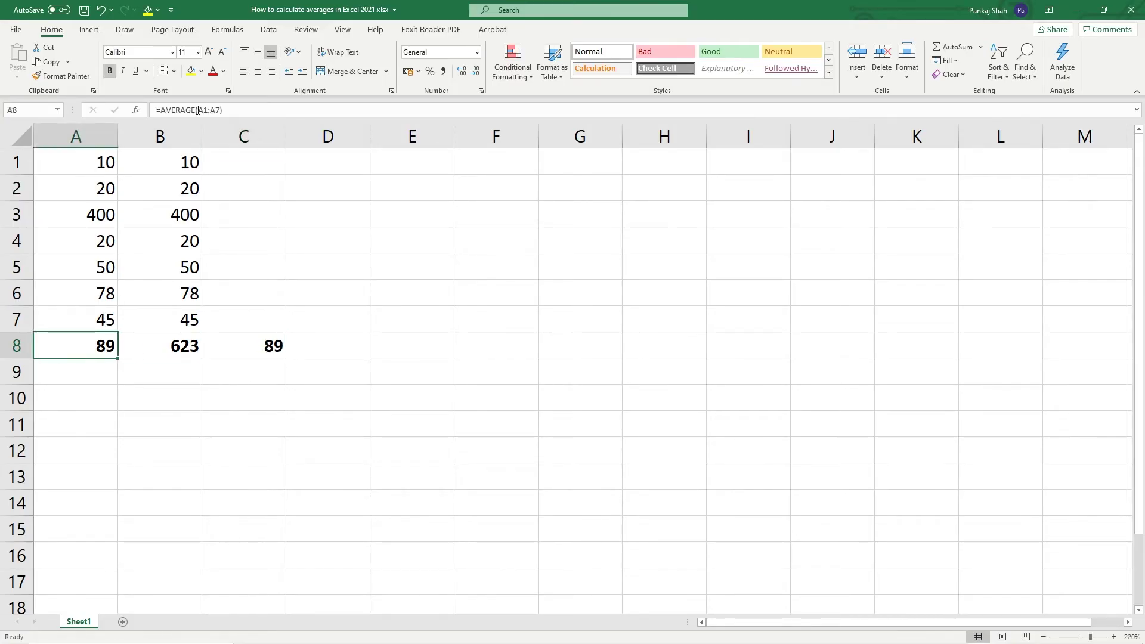
{"action": "left_click", "coordinate": [240, 345]}
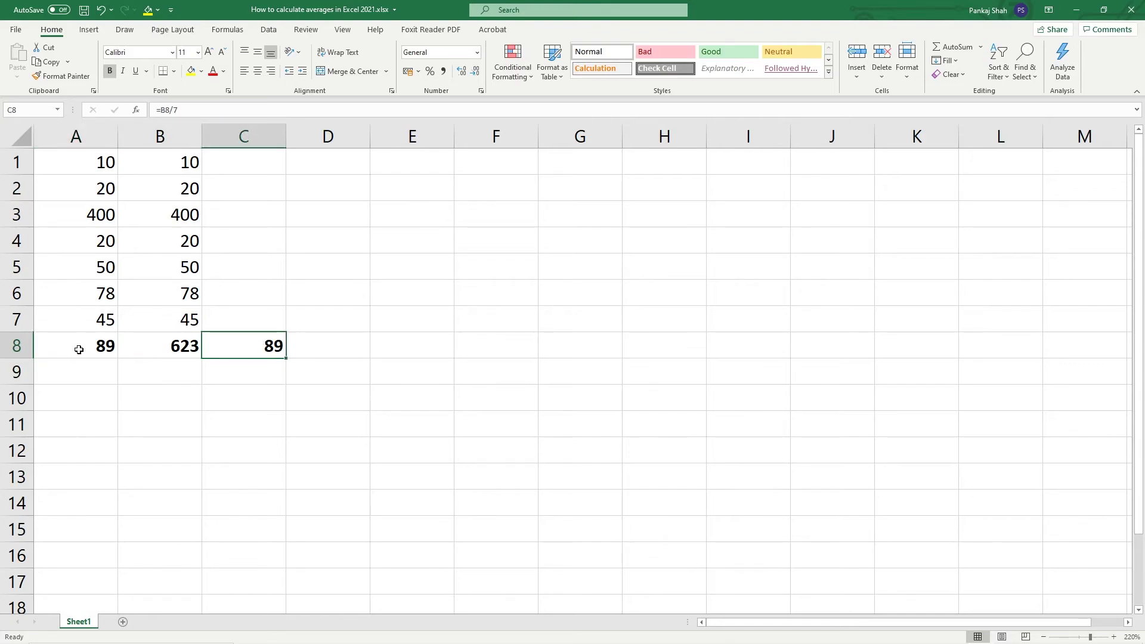
{"action": "left_click", "coordinate": [78, 350]}
{"action": "left_click", "coordinate": [236, 347]}
Step: Copy the numbers in B1:B7 into D1:D7
{"action": "left_click_drag", "start_coordinate": [185, 163], "coordinate": [175, 312]}
{"action": "key", "text": "ctrl+c"}
{"action": "left_click", "coordinate": [341, 159]}
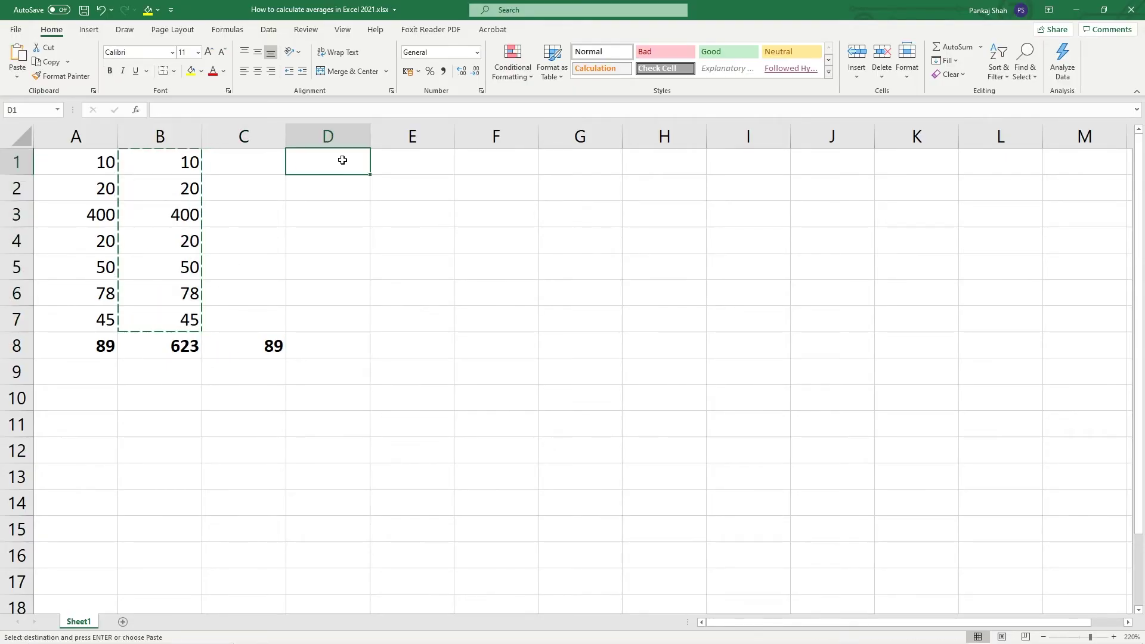
{"action": "key", "text": "ctrl+v"}
{"action": "key", "text": "Escape"}
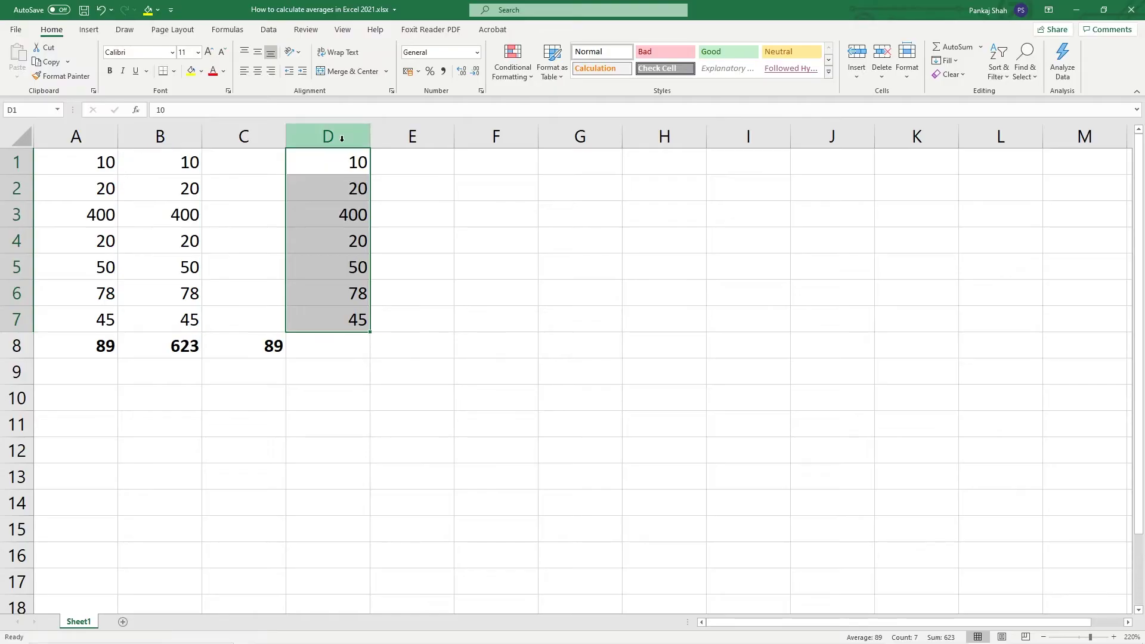
Step: Format D1:D8 as Currency, showing £10.00 to £45.00
{"action": "left_click_drag", "start_coordinate": [317, 348], "coordinate": [330, 149]}
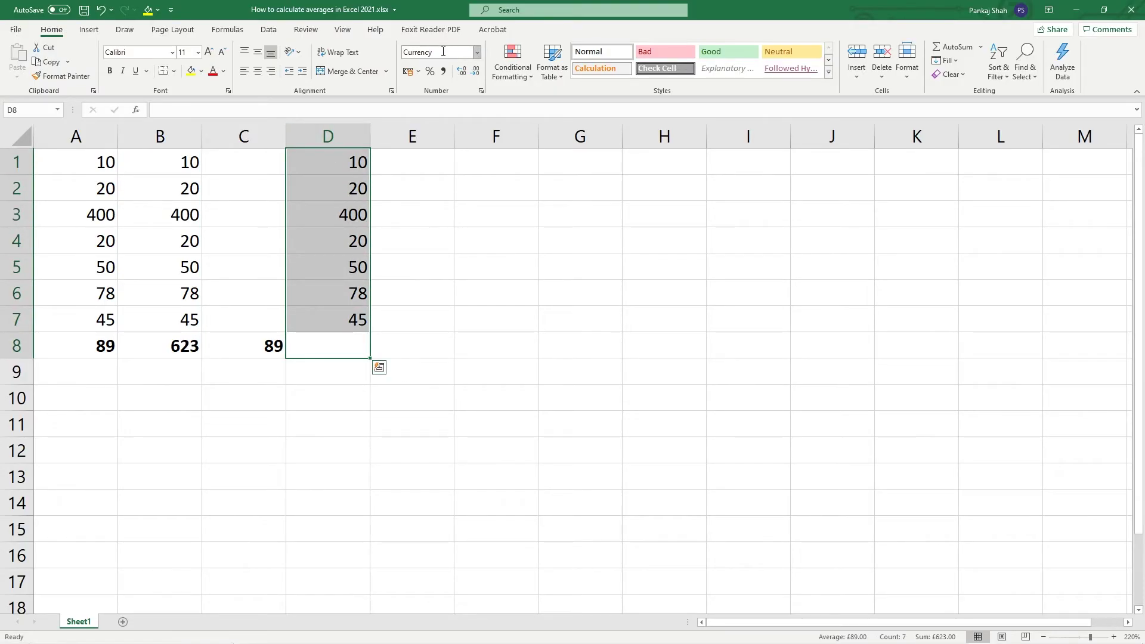
{"action": "left_click", "coordinate": [477, 52]}
{"action": "left_click", "coordinate": [446, 128]}
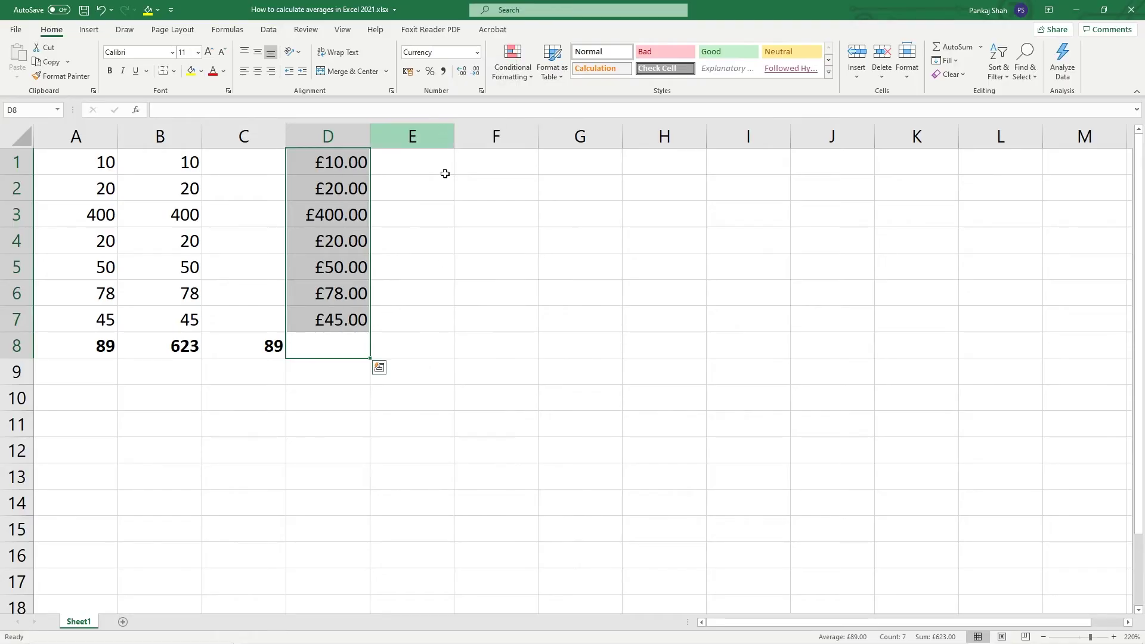
{"action": "left_click", "coordinate": [338, 346]}
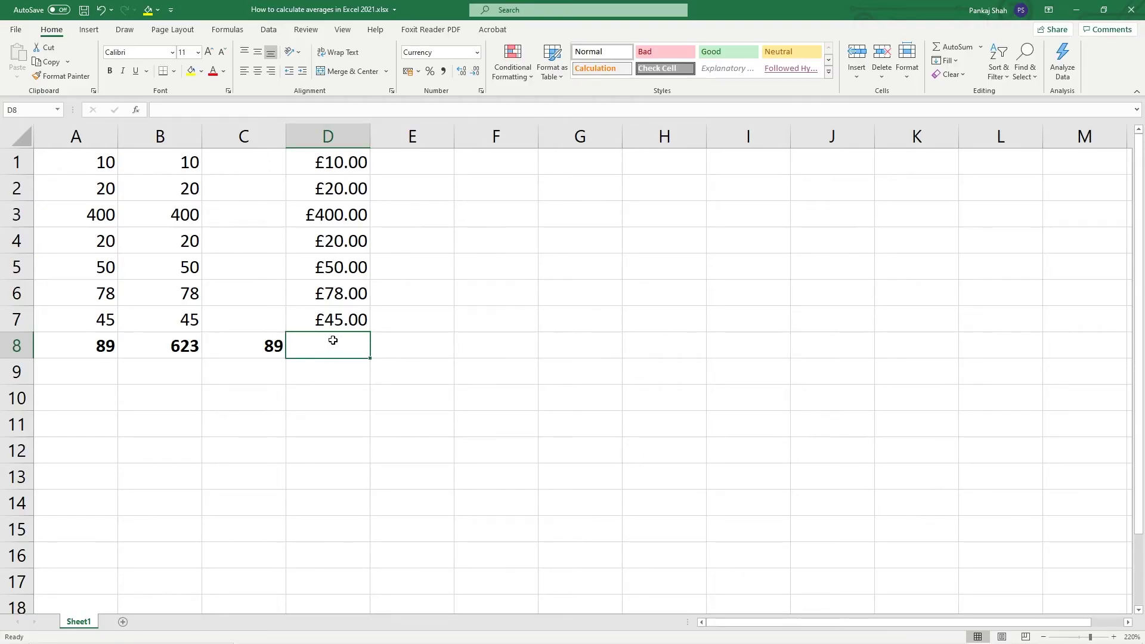
{"action": "left_click", "coordinate": [136, 111]}
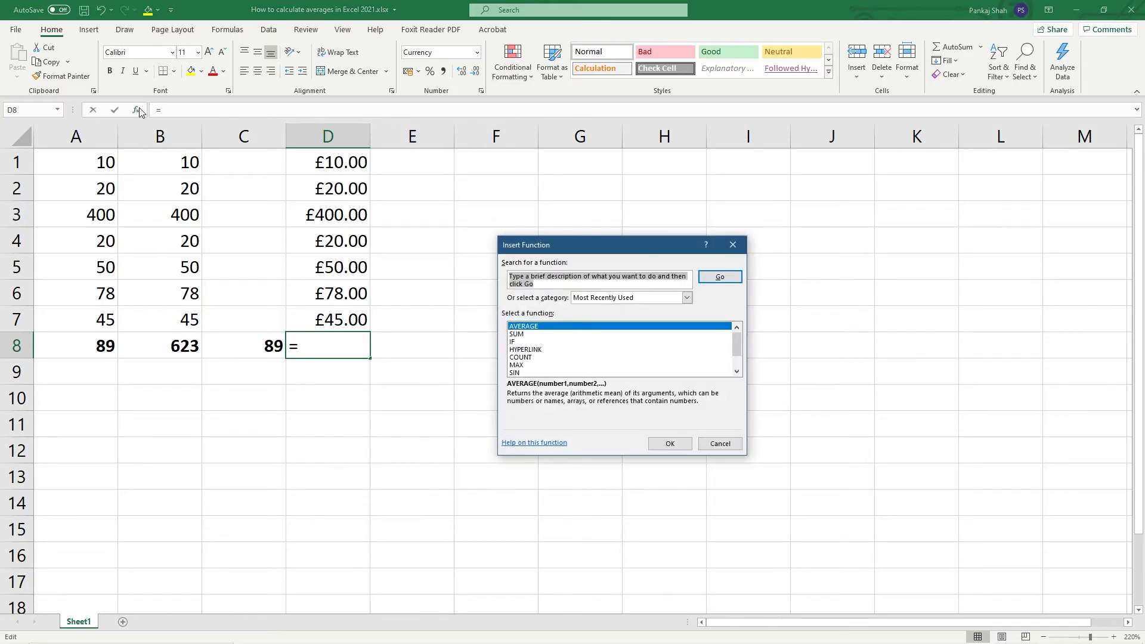
Step: Insert =AVERAGE(D1:D7) in D8, returning £89.00, and make it bold
{"action": "left_click", "coordinate": [519, 327]}
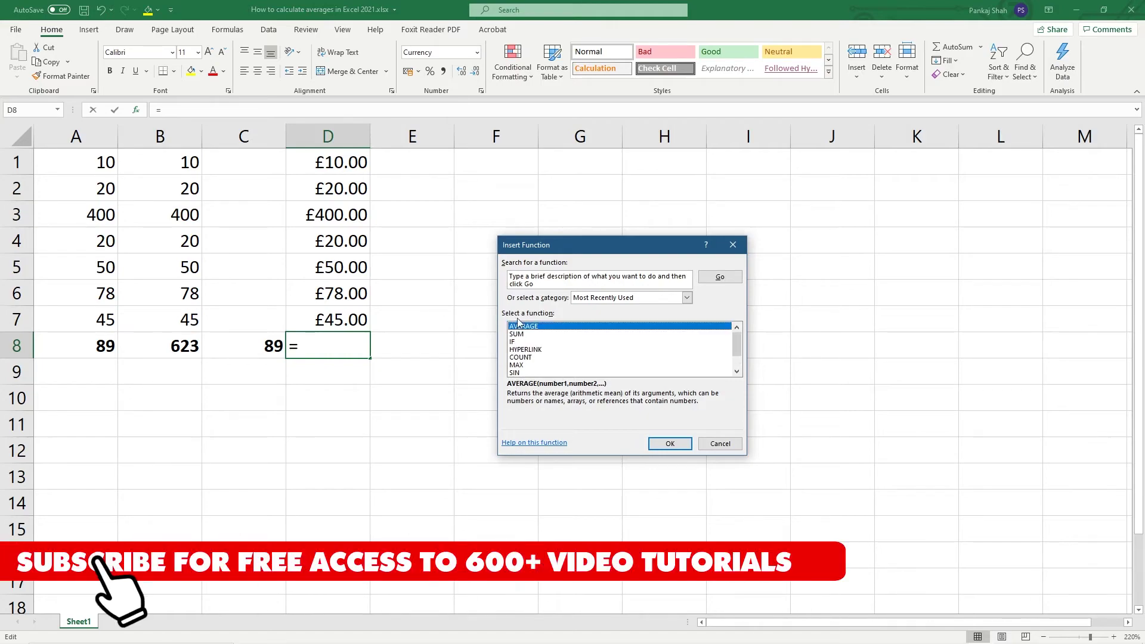
{"action": "left_click", "coordinate": [668, 443]}
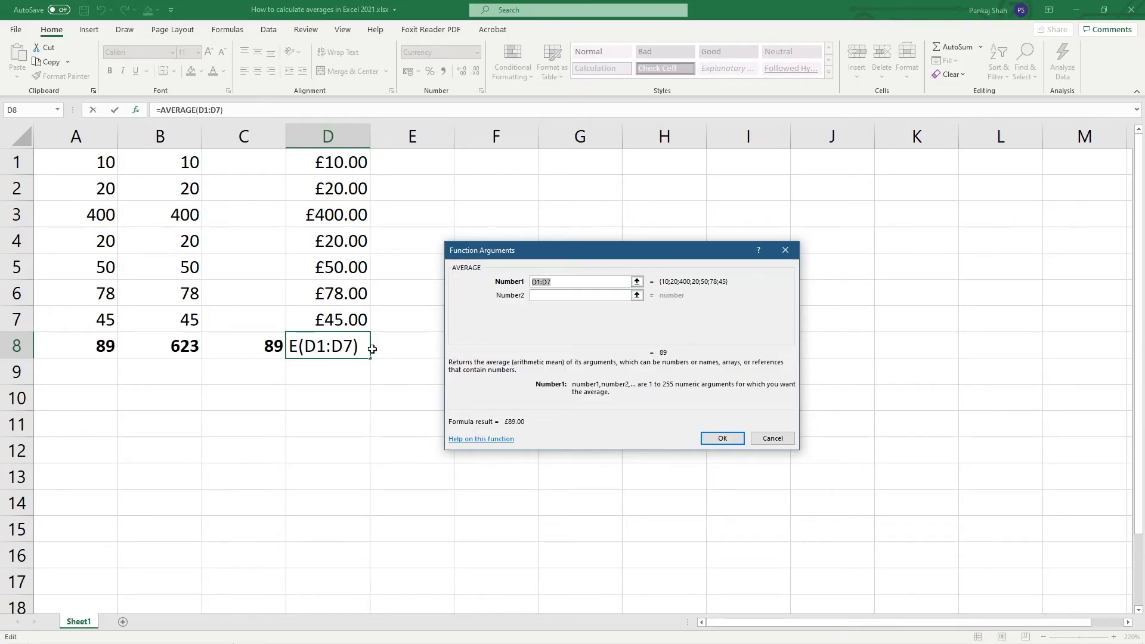
{"action": "left_click", "coordinate": [722, 438]}
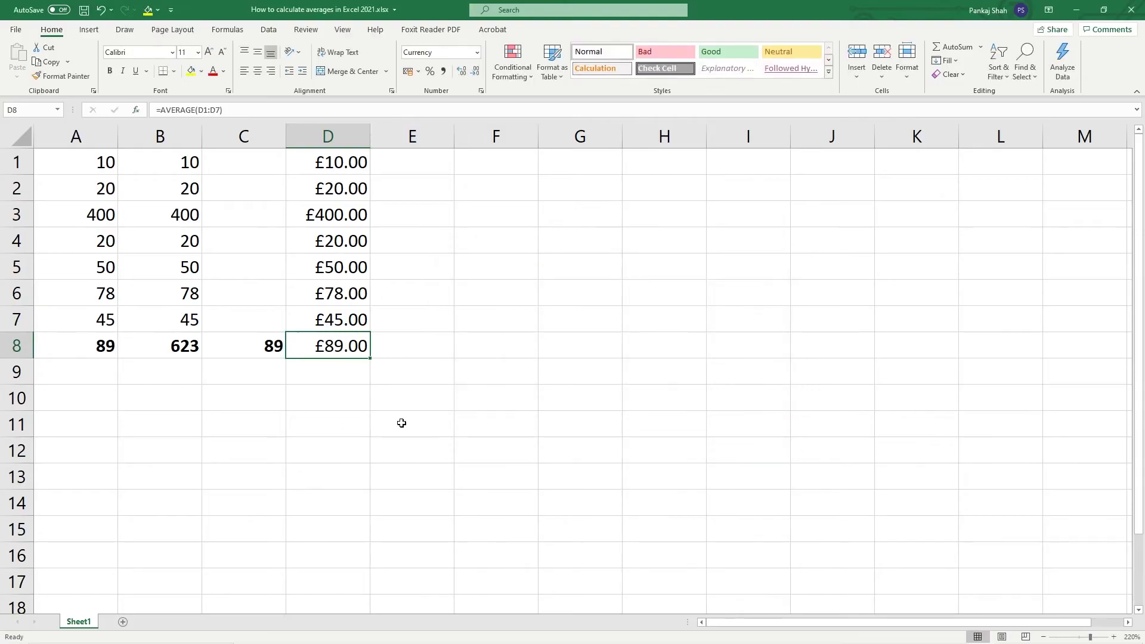
{"action": "left_click", "coordinate": [249, 347]}
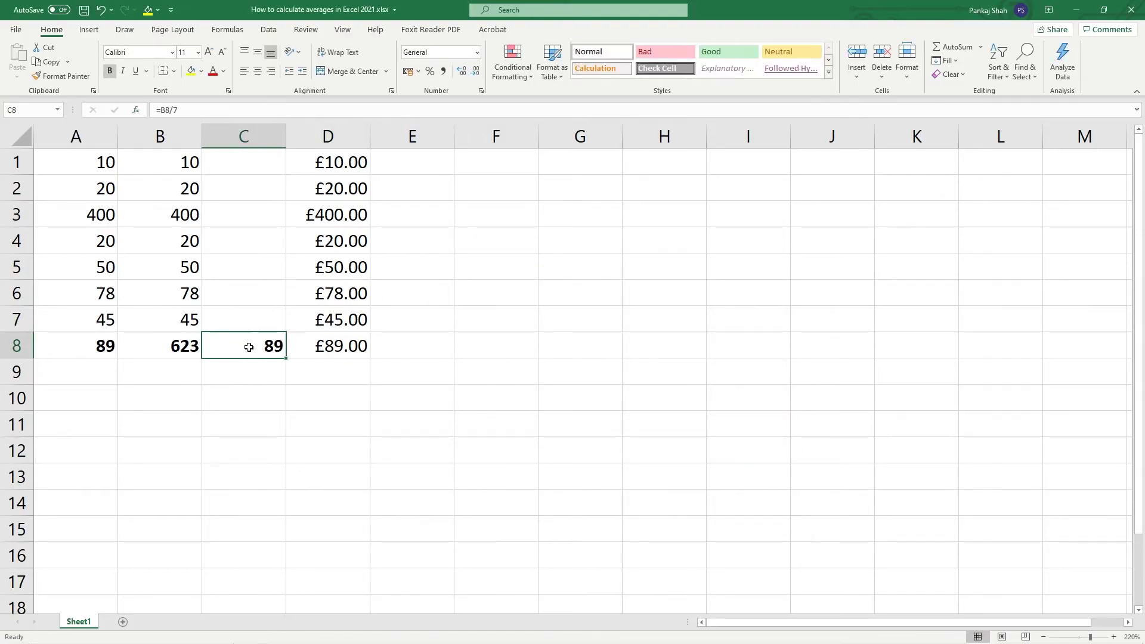
{"action": "left_click", "coordinate": [316, 352]}
{"action": "key", "text": "ctrl+b"}
Step: Select A8, C8 and D8 together to compare the three averages
{"action": "key", "text": "Down"}
{"action": "key", "text": "Down"}
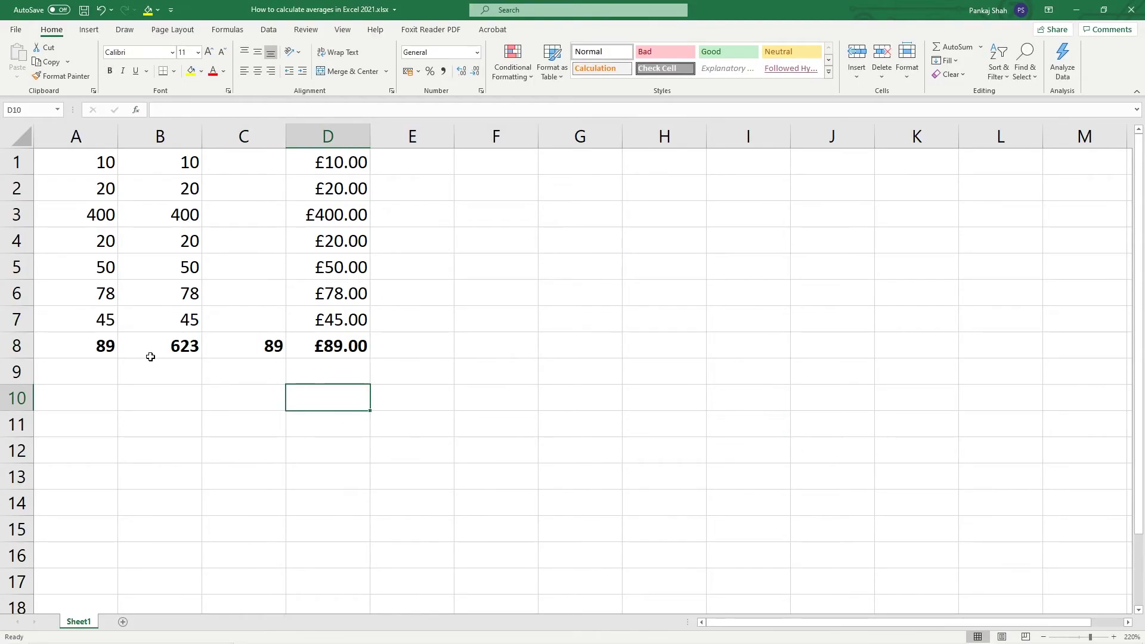
{"action": "left_click", "coordinate": [93, 349]}
{"action": "left_click", "coordinate": [267, 349], "text": "ctrl"}
{"action": "left_click", "coordinate": [332, 350], "text": "ctrl"}
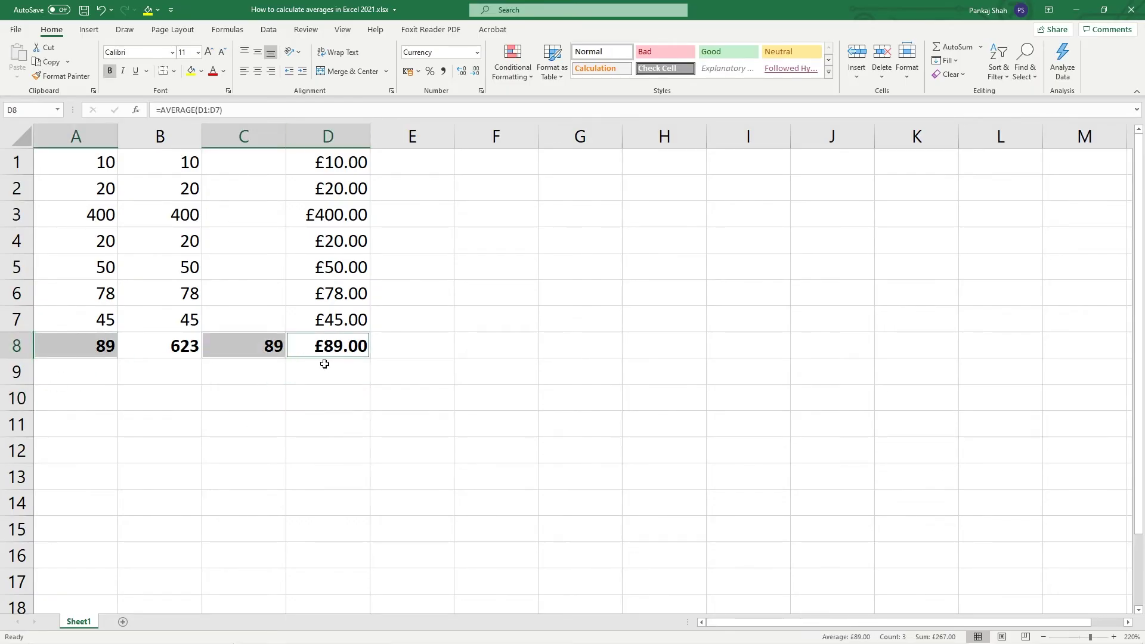
{"action": "left_click", "coordinate": [288, 395]}
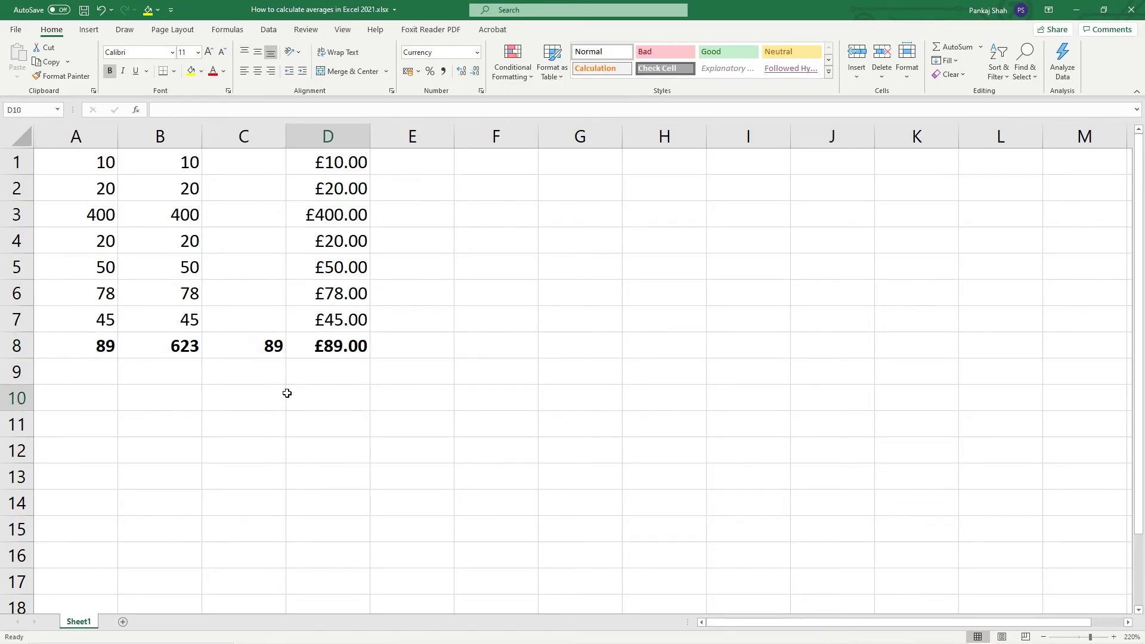
{"action": "left_click", "coordinate": [104, 395]}
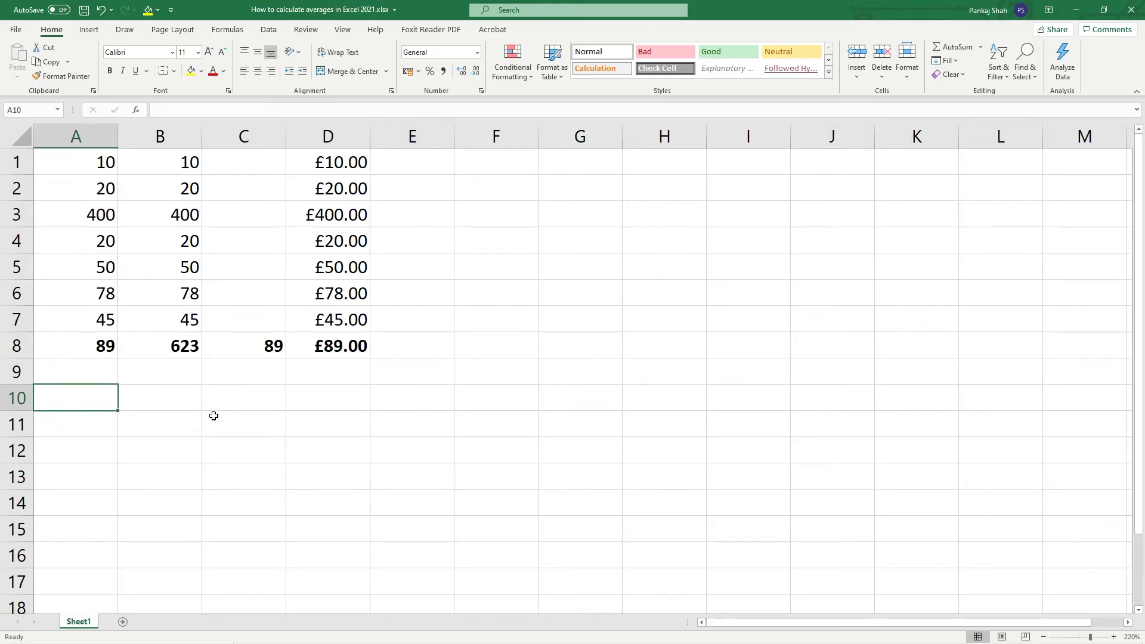
Step: Enter =(AVERAGE(100,200,500,400,100)) in A10, accepting Excel's correction, to get 260
{"action": "type", "text": "="}
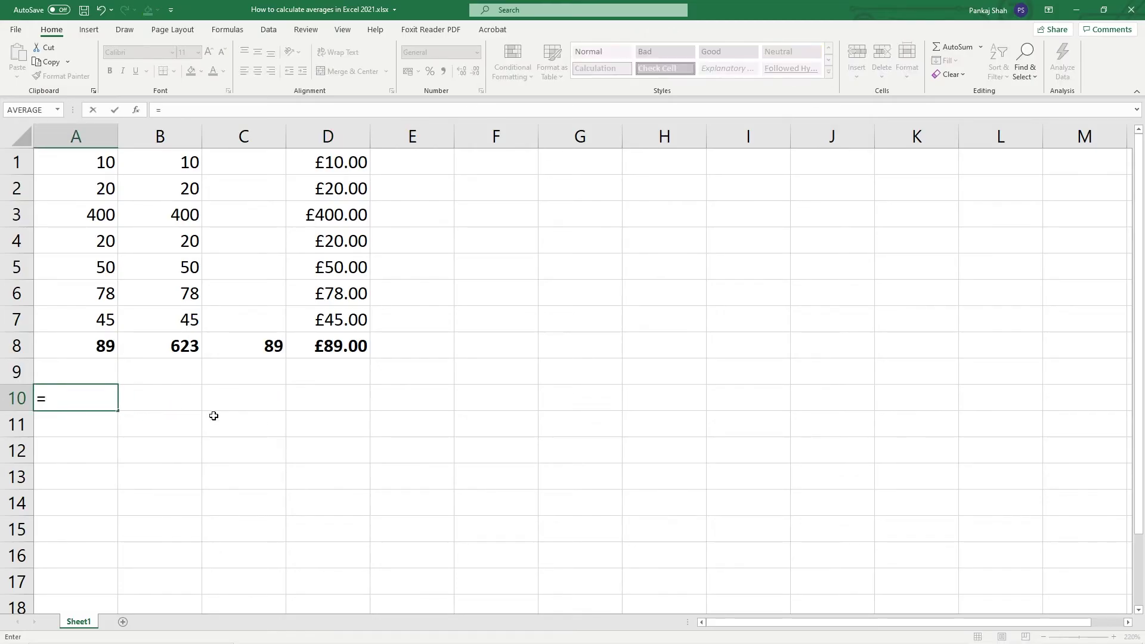
{"action": "type", "text": "(av"}
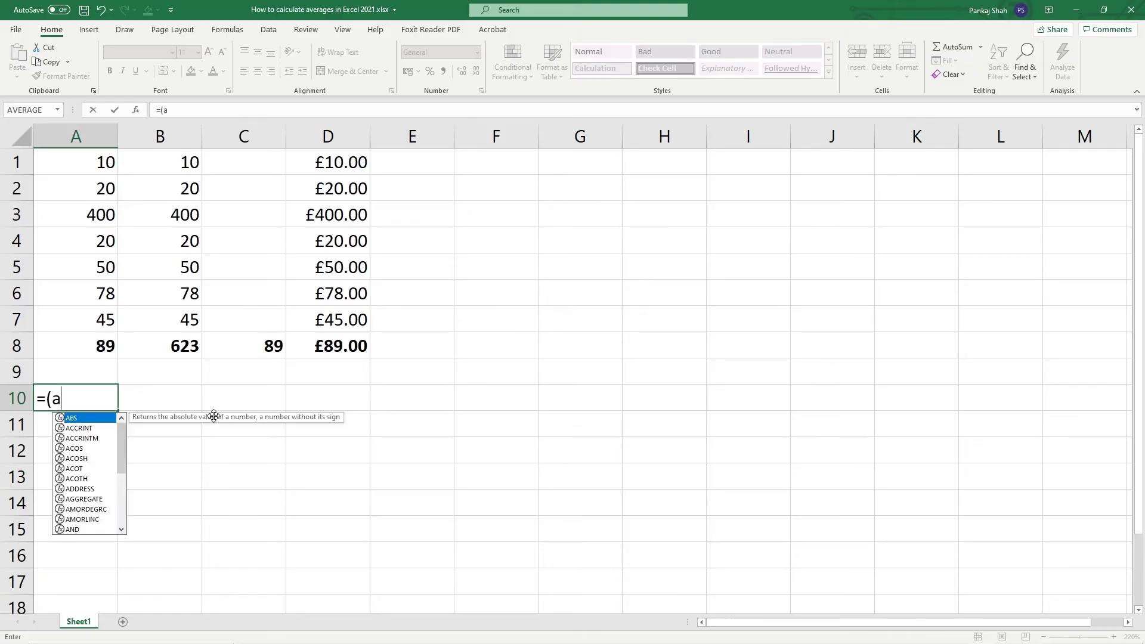
{"action": "left_click", "coordinate": [84, 429]}
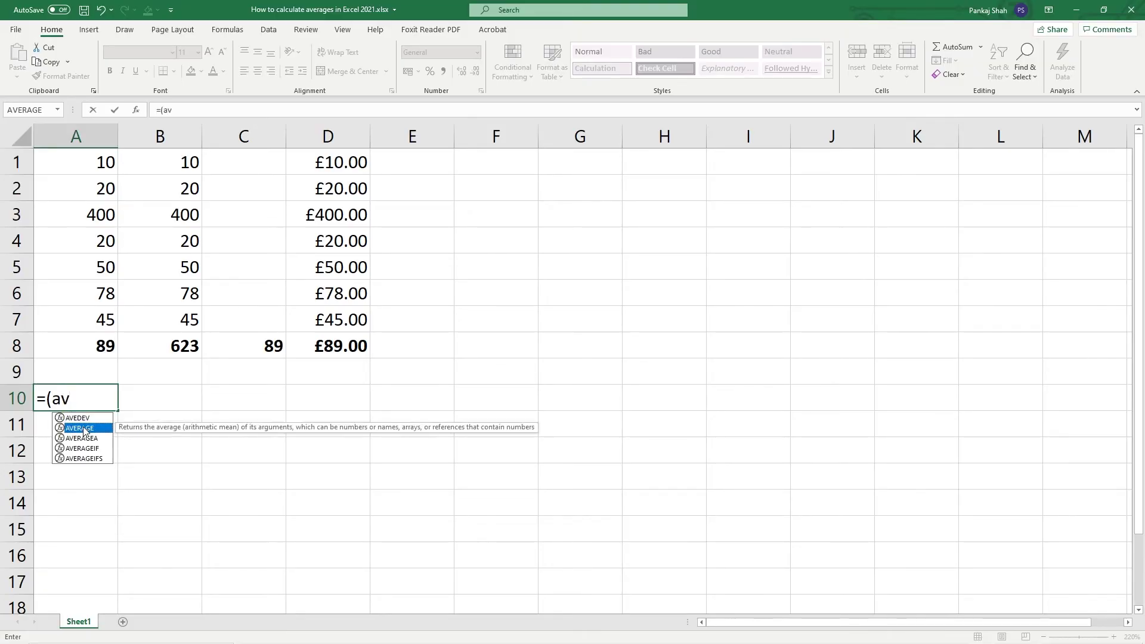
{"action": "double_click", "coordinate": [85, 429]}
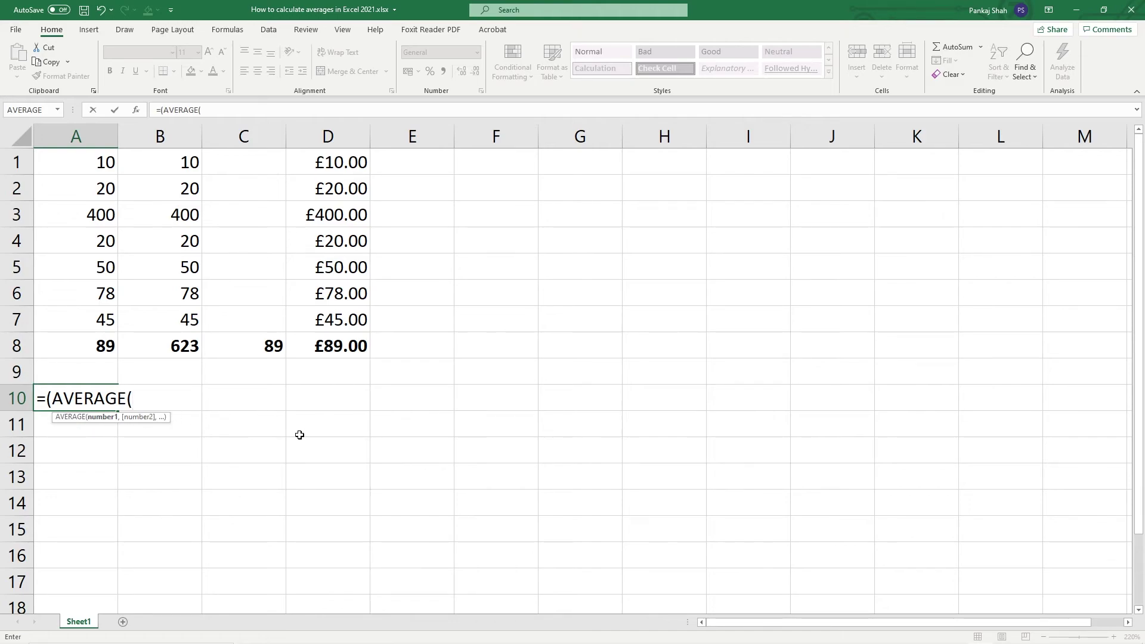
{"action": "type", "text": "100,"}
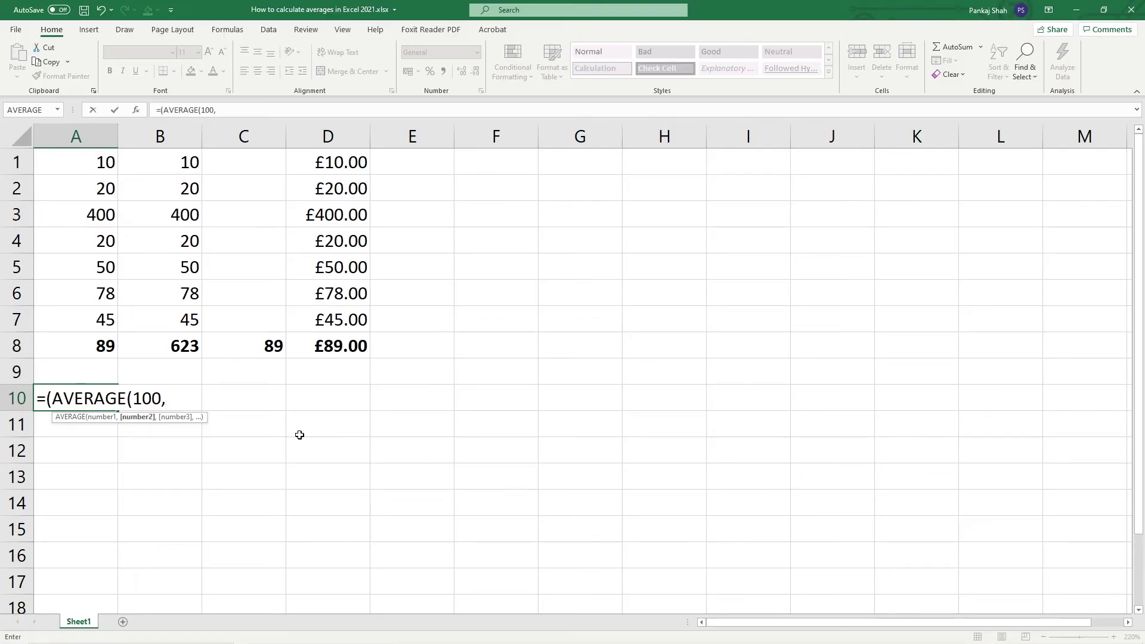
{"action": "type", "text": "200,"}
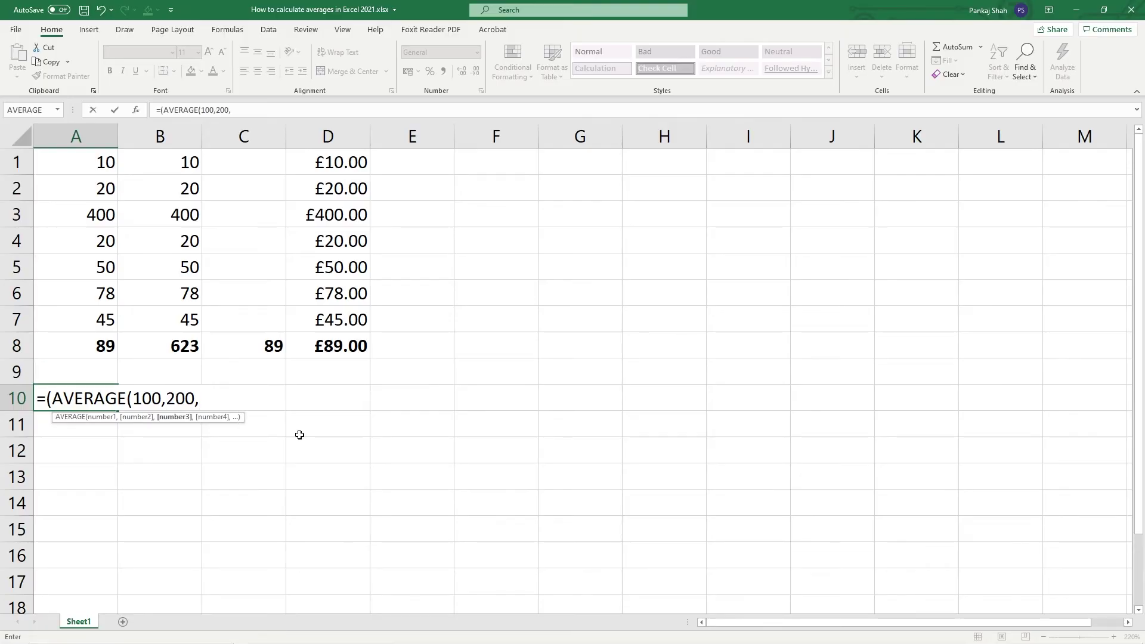
{"action": "type", "text": "500,400,100"}
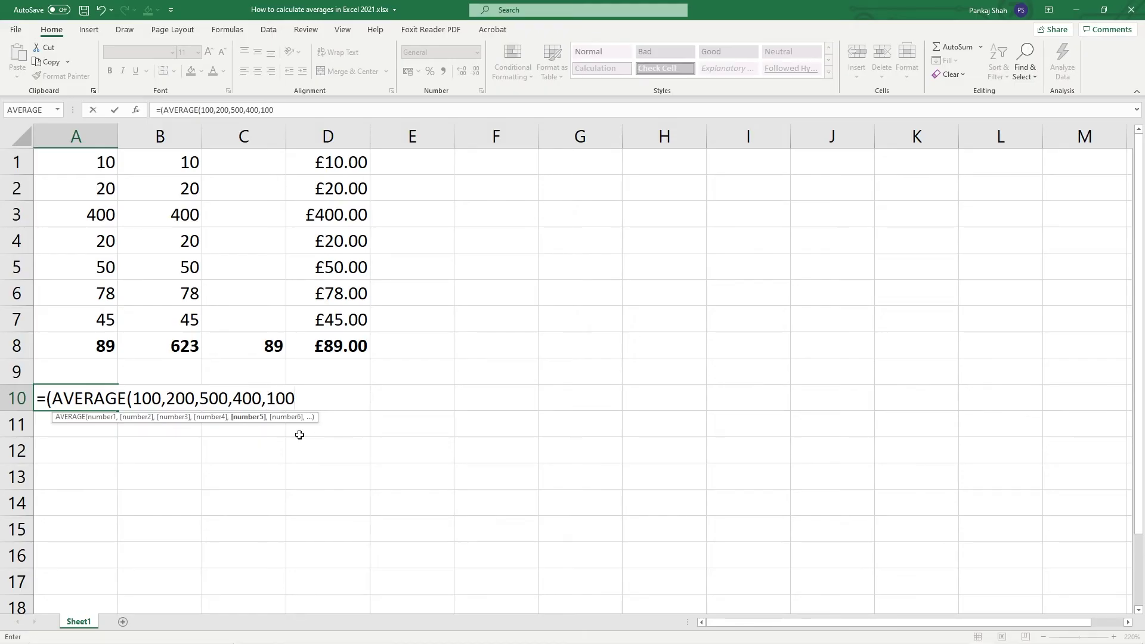
{"action": "type", "text": ")"}
{"action": "key", "text": "Return"}
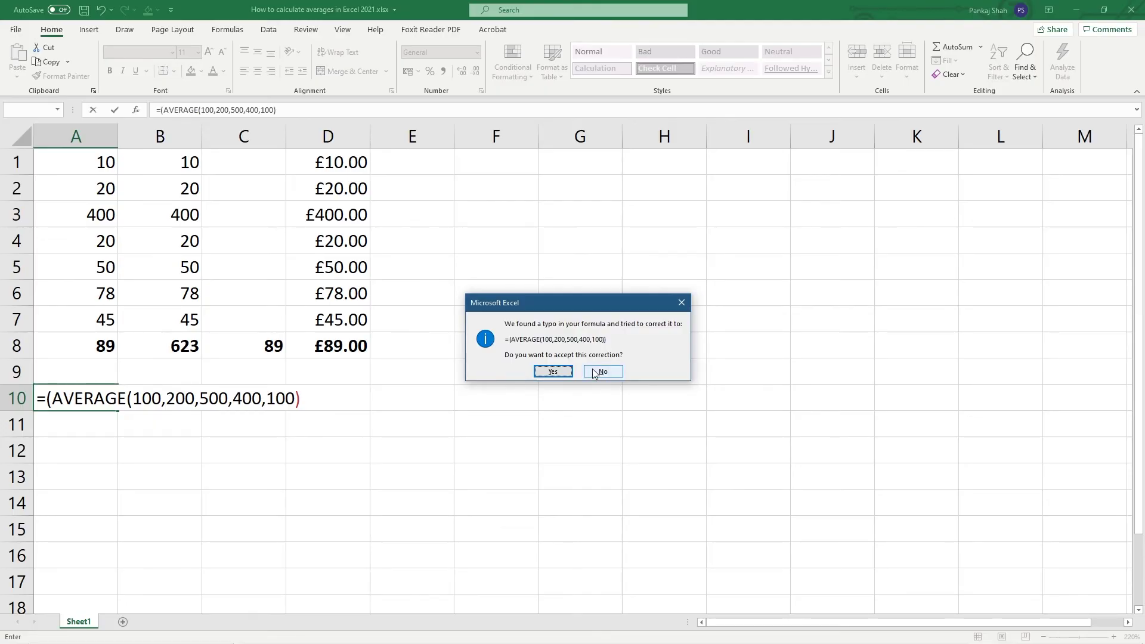
{"action": "left_click", "coordinate": [549, 372]}
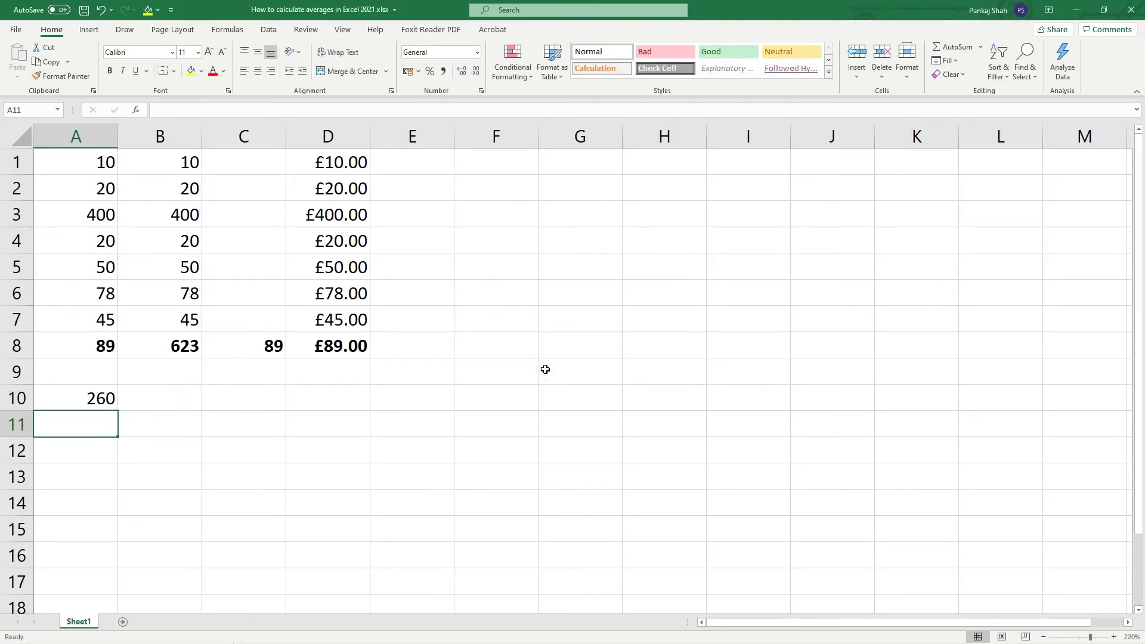
{"action": "left_click", "coordinate": [77, 404]}
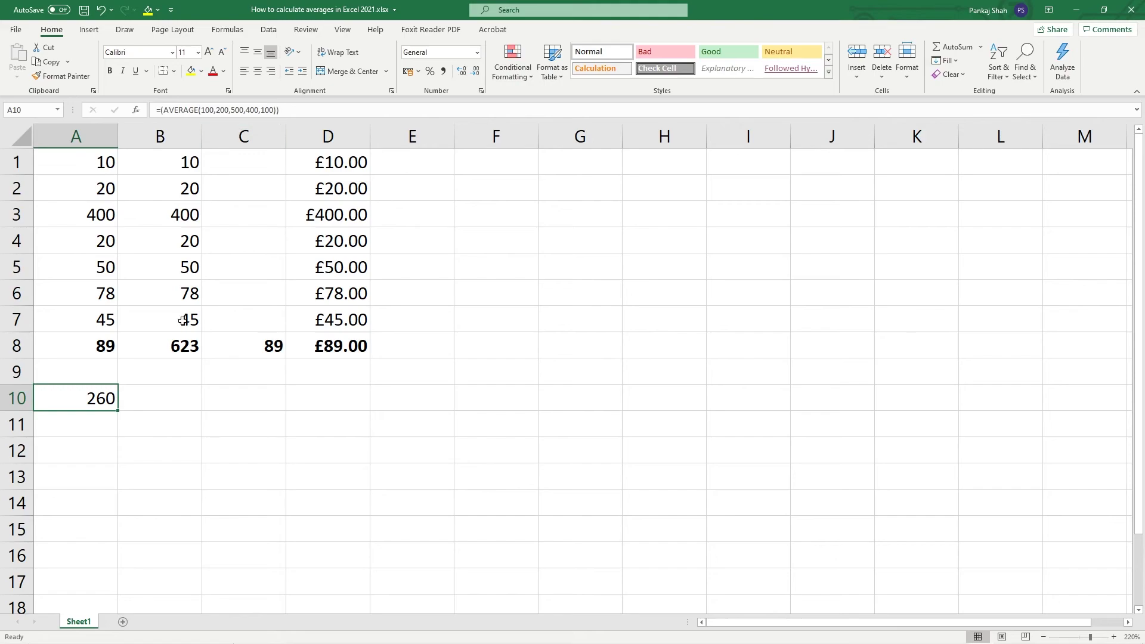
{"action": "double_click", "coordinate": [96, 396]}
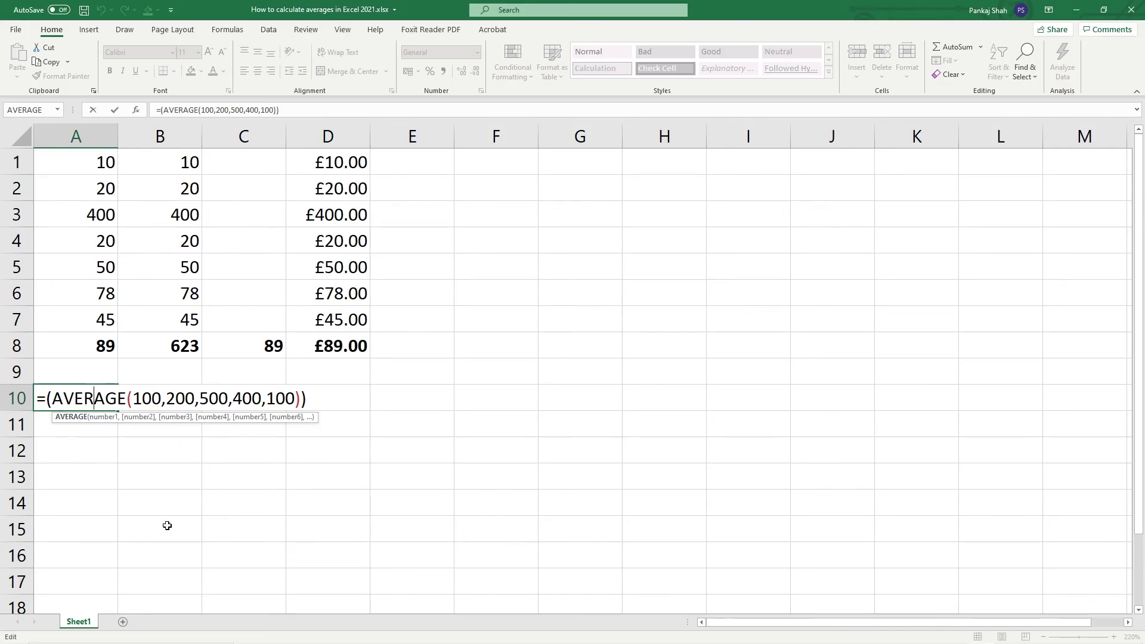
{"action": "key", "text": "Return"}
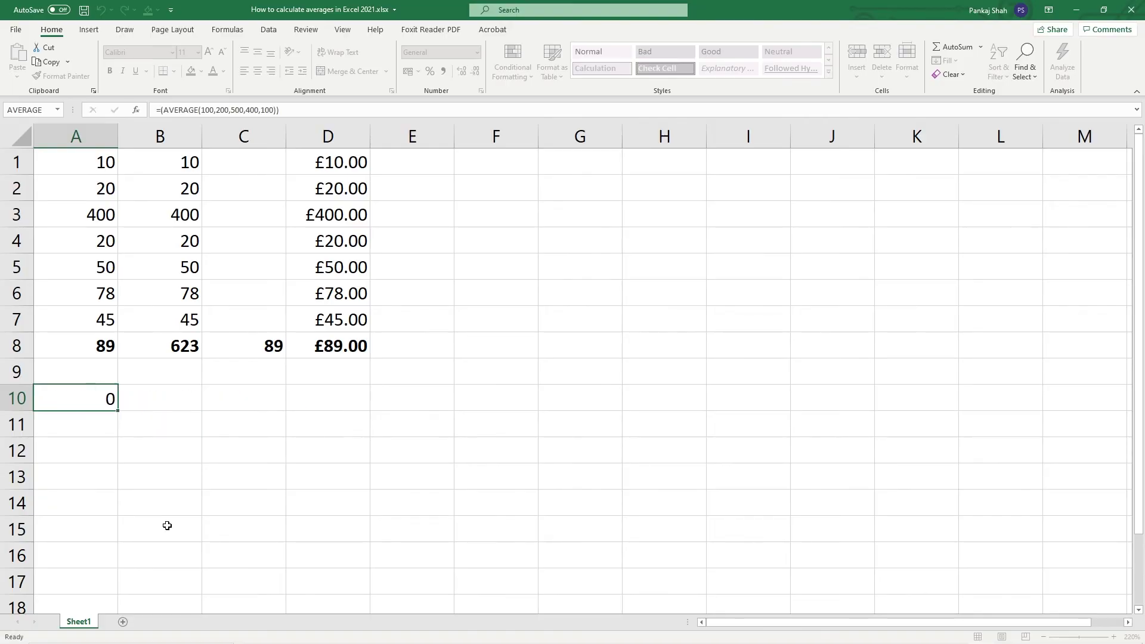
{"action": "left_click", "coordinate": [96, 397]}
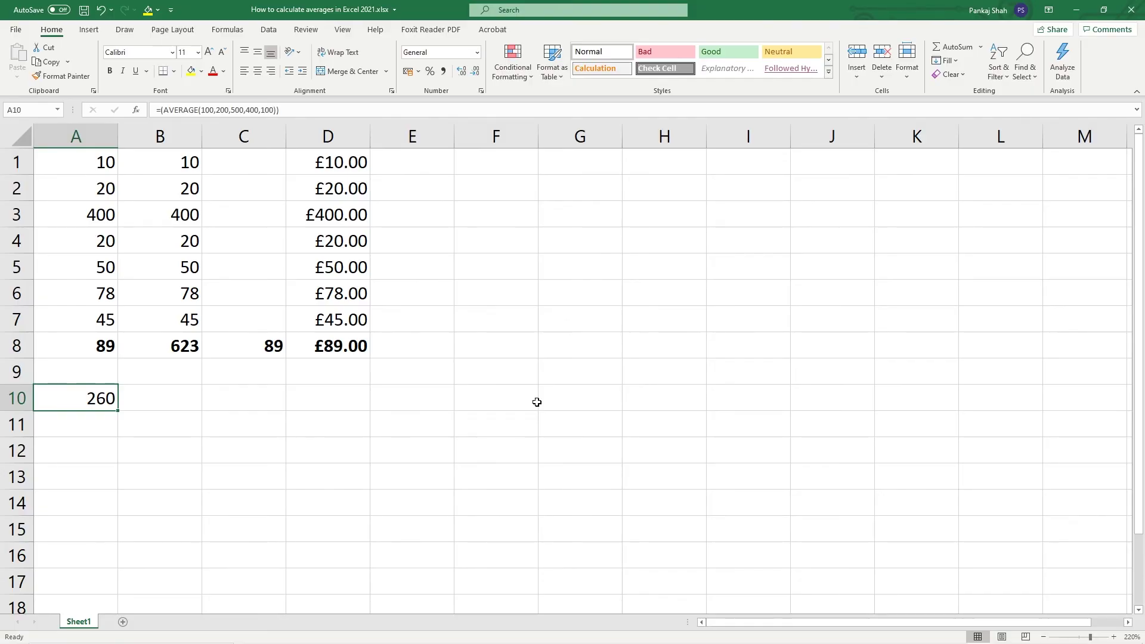
{"action": "left_click_drag", "start_coordinate": [349, 163], "coordinate": [343, 294]}
Step: Check the D1:D7 status-bar totals, then save 'How to calculate averages in Excel 2021.xlsx'
{"action": "left_click_drag", "start_coordinate": [337, 162], "coordinate": [340, 319]}
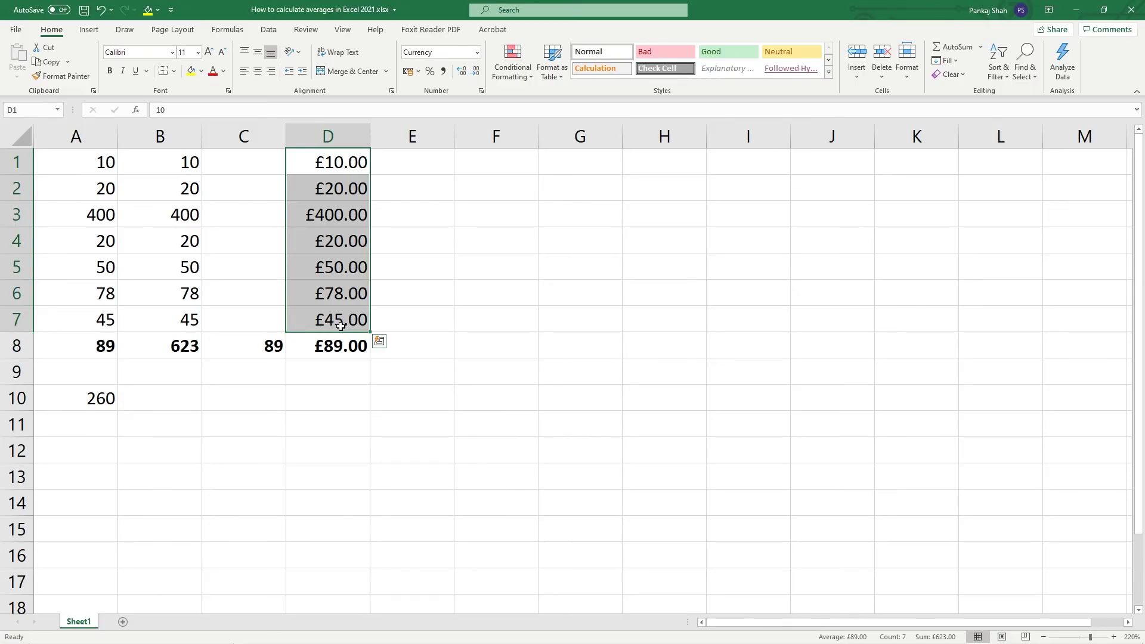
{"action": "left_click_drag", "start_coordinate": [421, 157], "coordinate": [422, 439]}
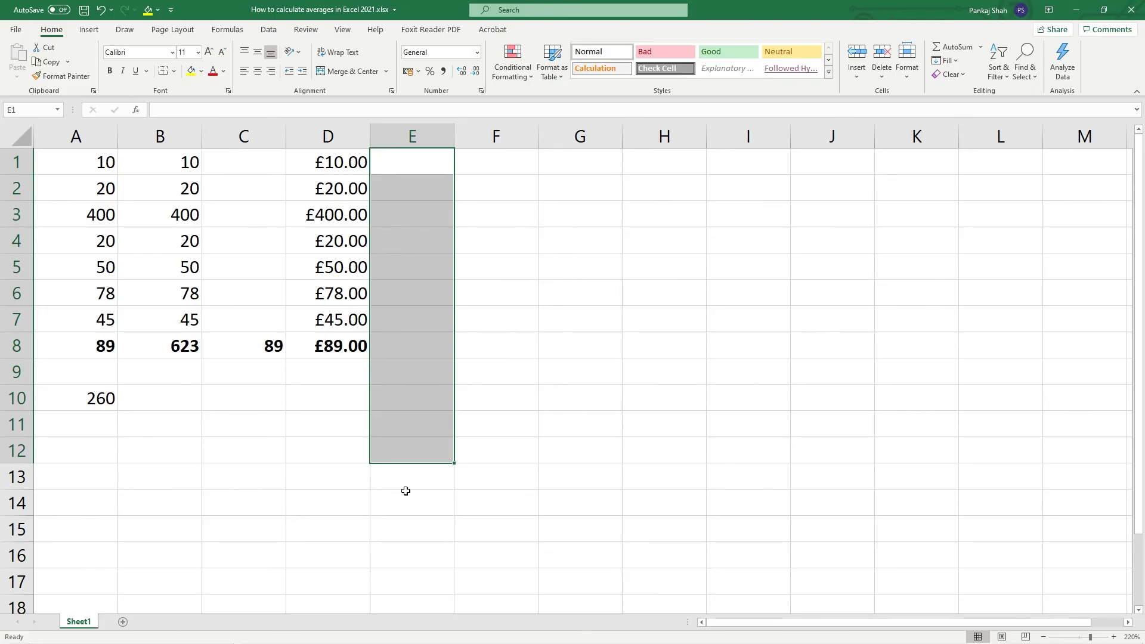
{"action": "left_click", "coordinate": [84, 10]}
{"action": "left_click", "coordinate": [318, 393]}
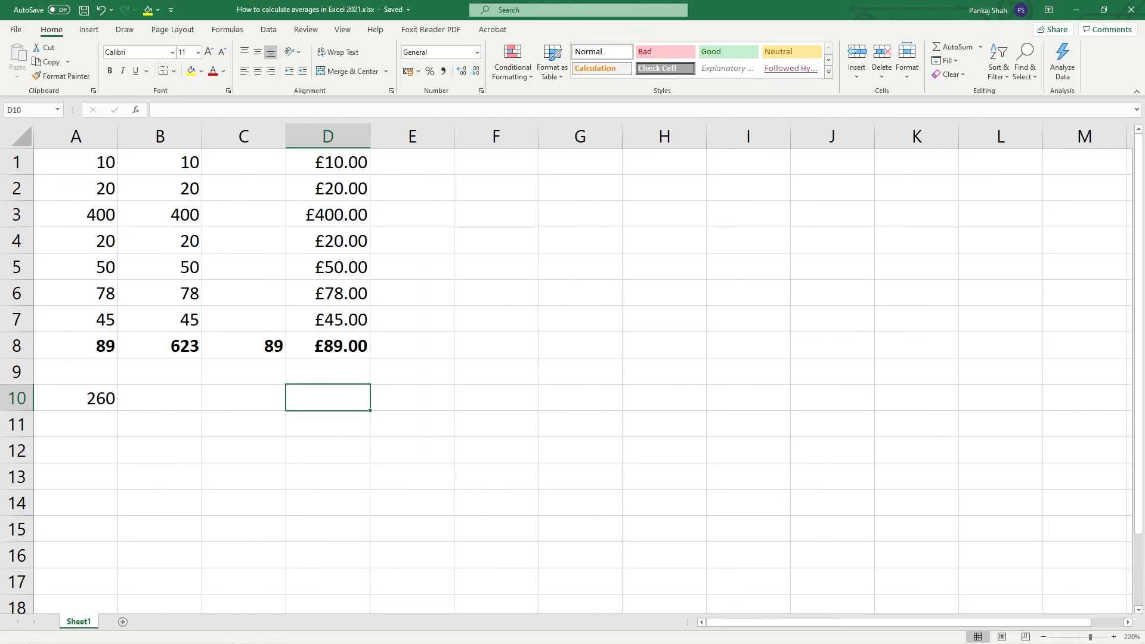
Step: Close the Excel and File Explorer windows
{"action": "left_click", "coordinate": [1131, 10]}
{"action": "left_click", "coordinate": [1130, 6]}
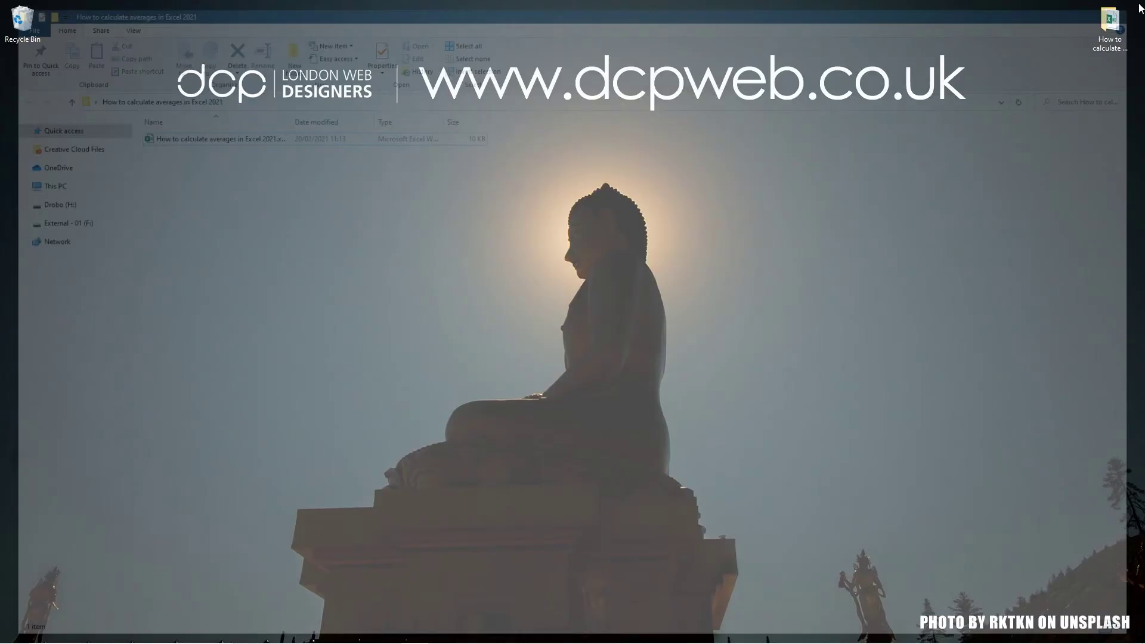